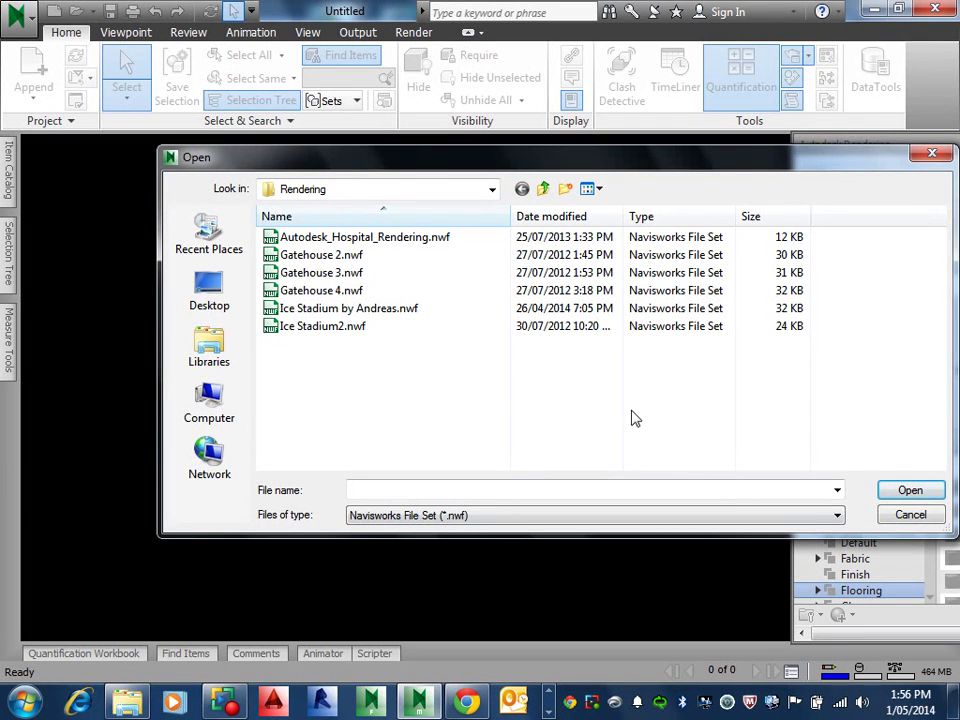
Open Autodesk_Hospital_Rendering.nwf with the file type kept as Navisworks File Set (*.nwf)
click(449, 241)
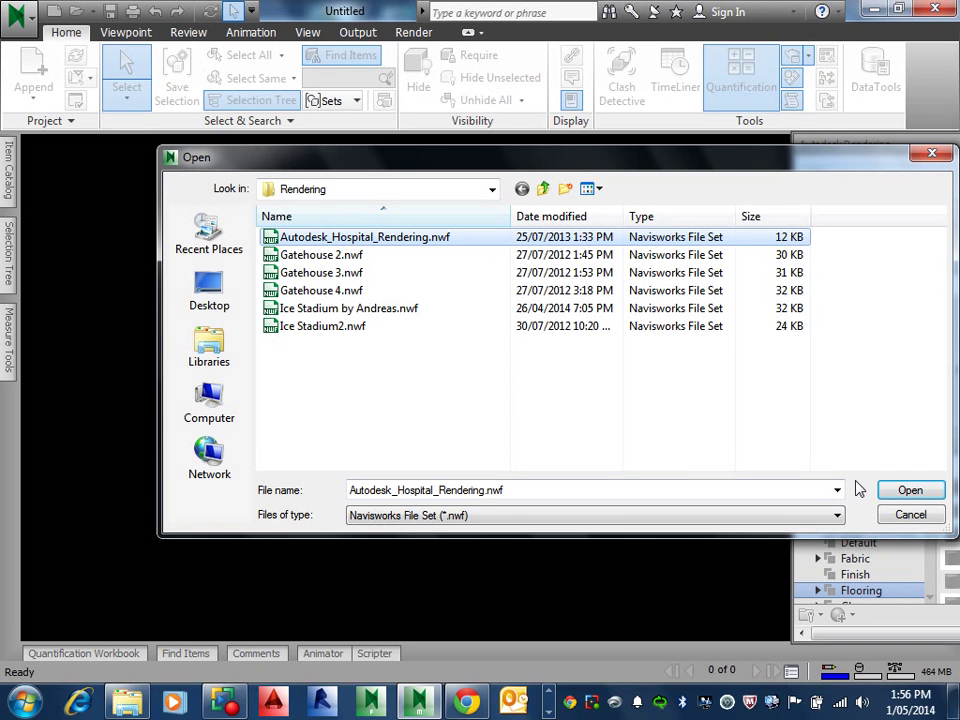
click(729, 516)
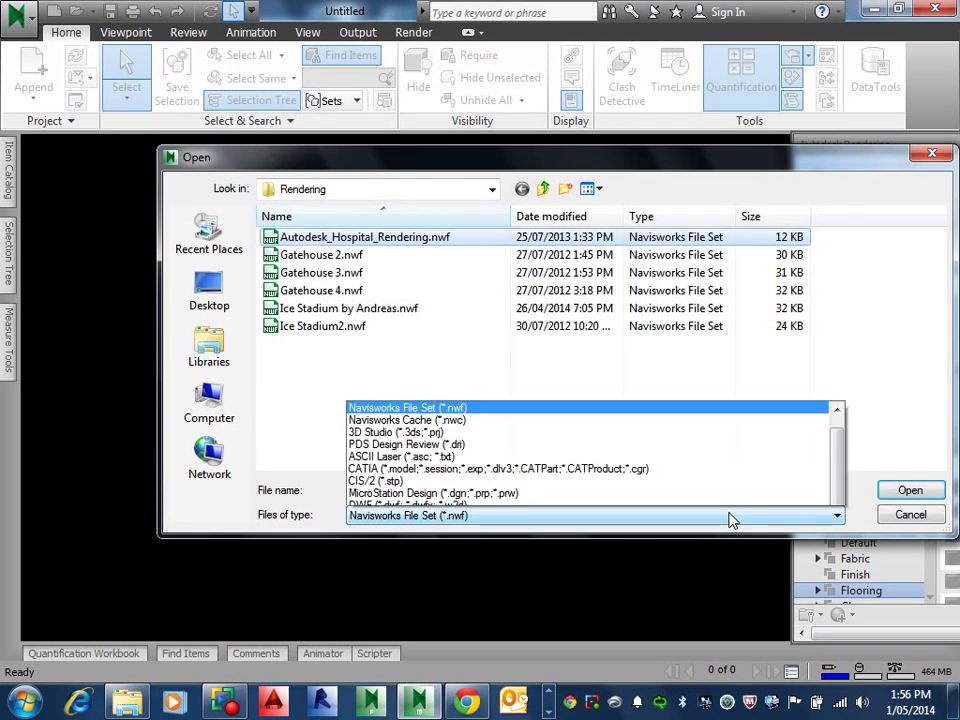
click(729, 518)
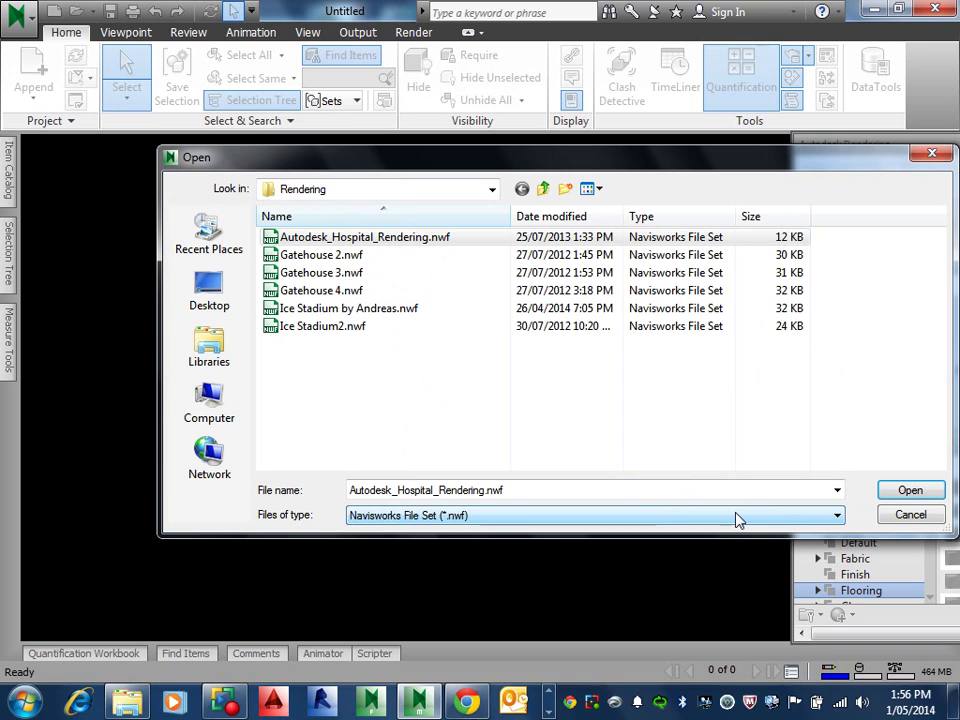
click(910, 491)
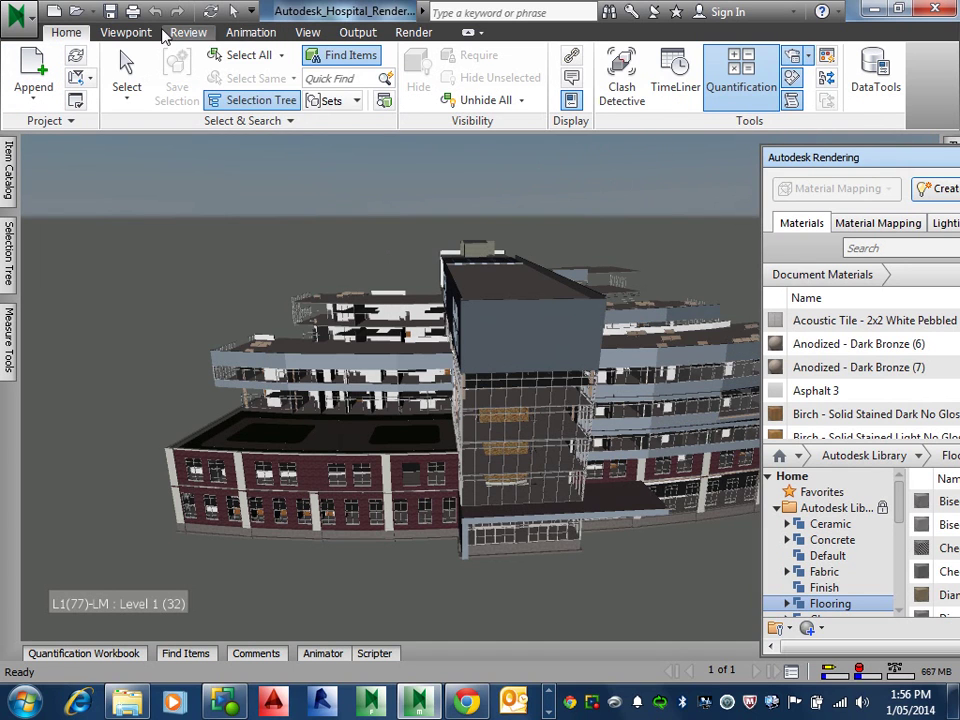
Look through the Viewpoint, Review, Animation, View and Render ribbon tabs, then return to Home
click(126, 32)
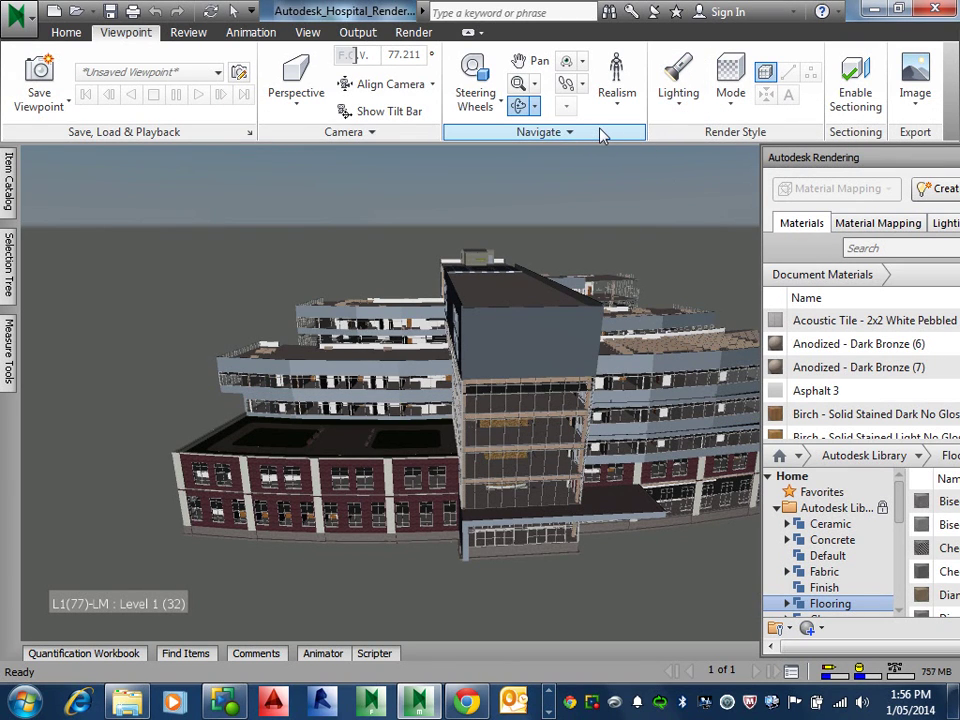
click(189, 32)
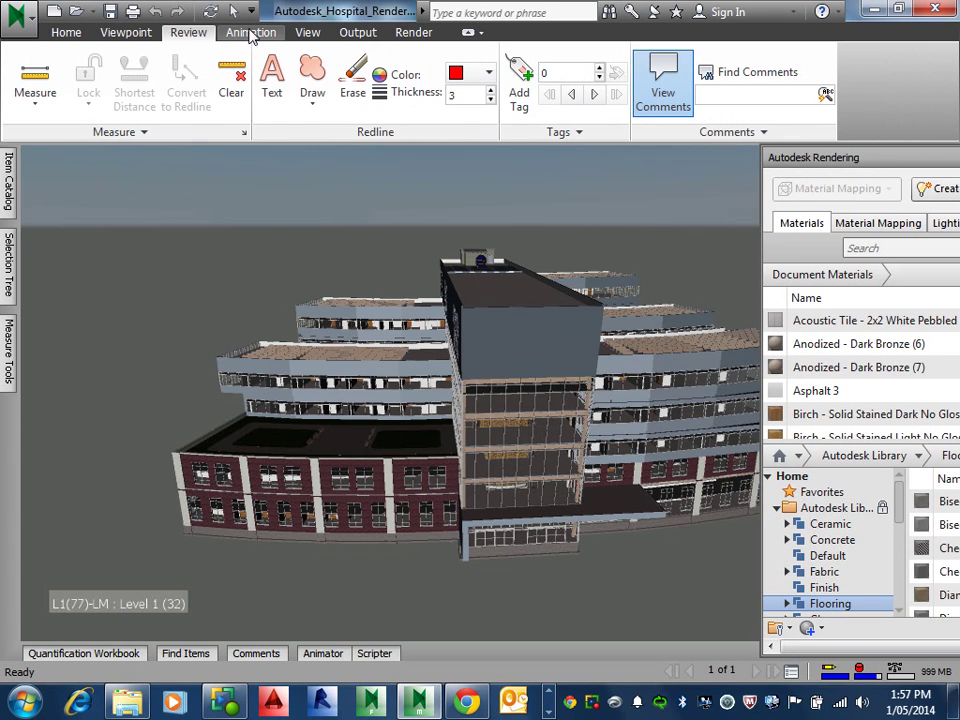
click(256, 33)
click(310, 33)
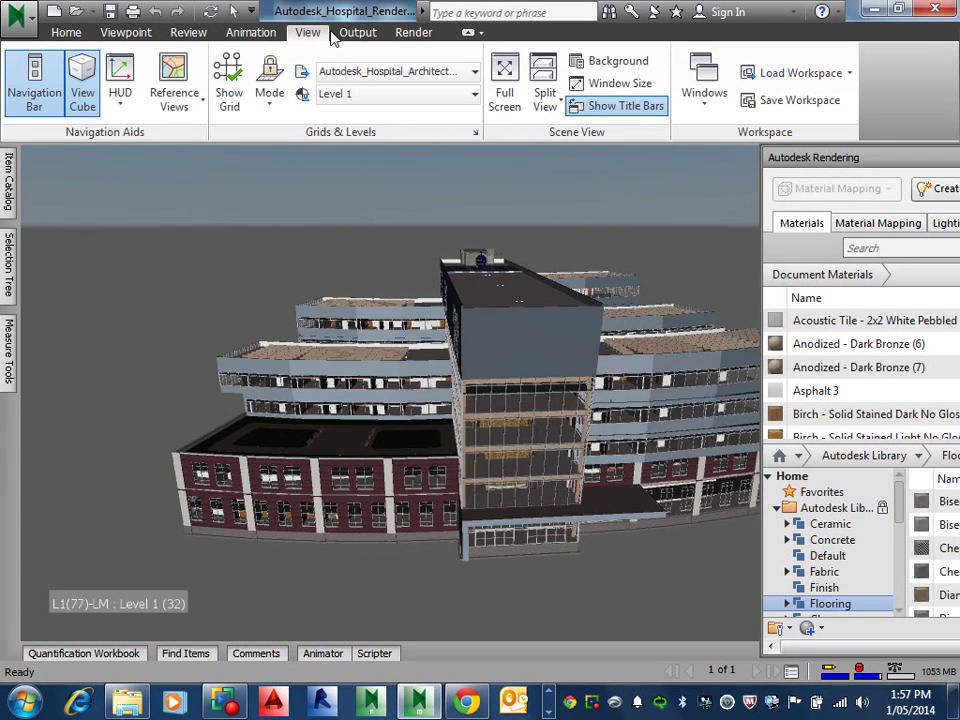
click(404, 34)
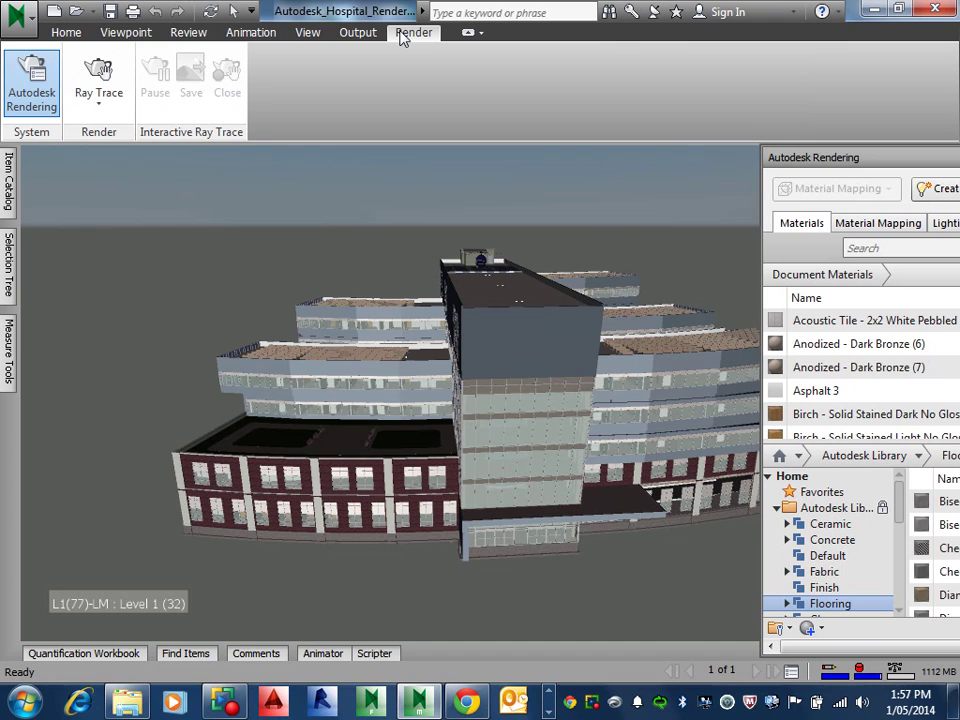
click(64, 34)
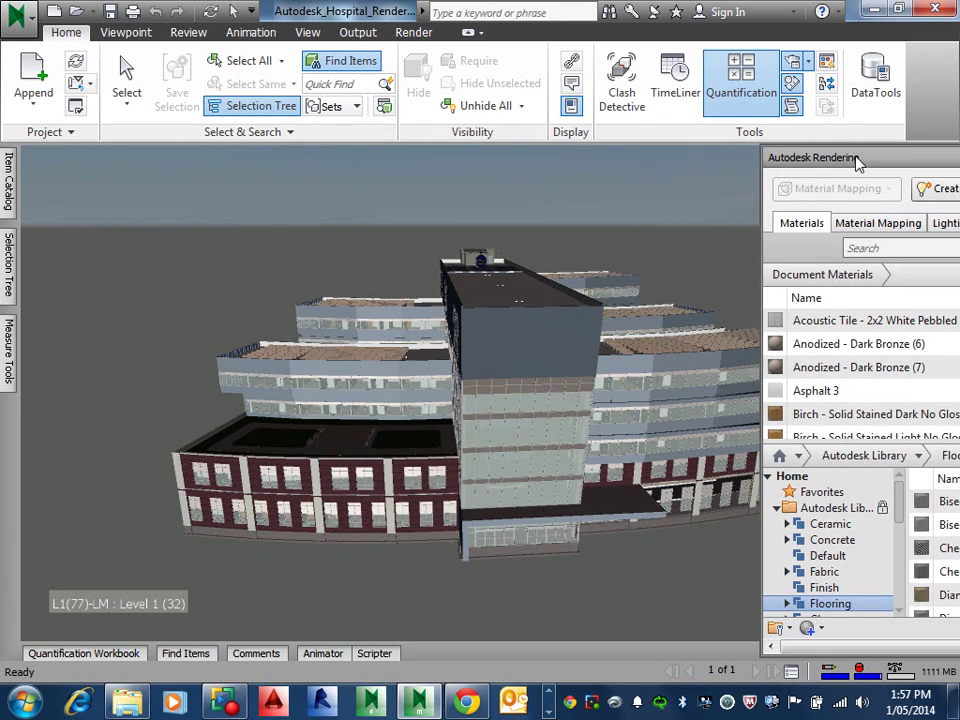
Float the Autodesk Rendering panel over the model view, then hide and reshow it
drag(801, 157, 133, 130)
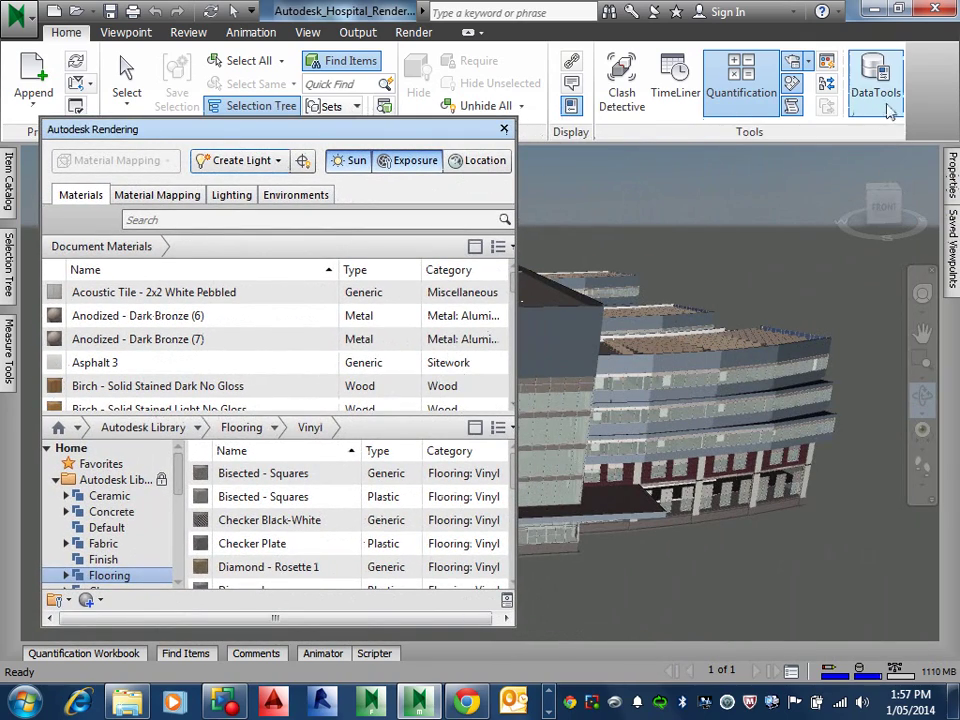
click(797, 66)
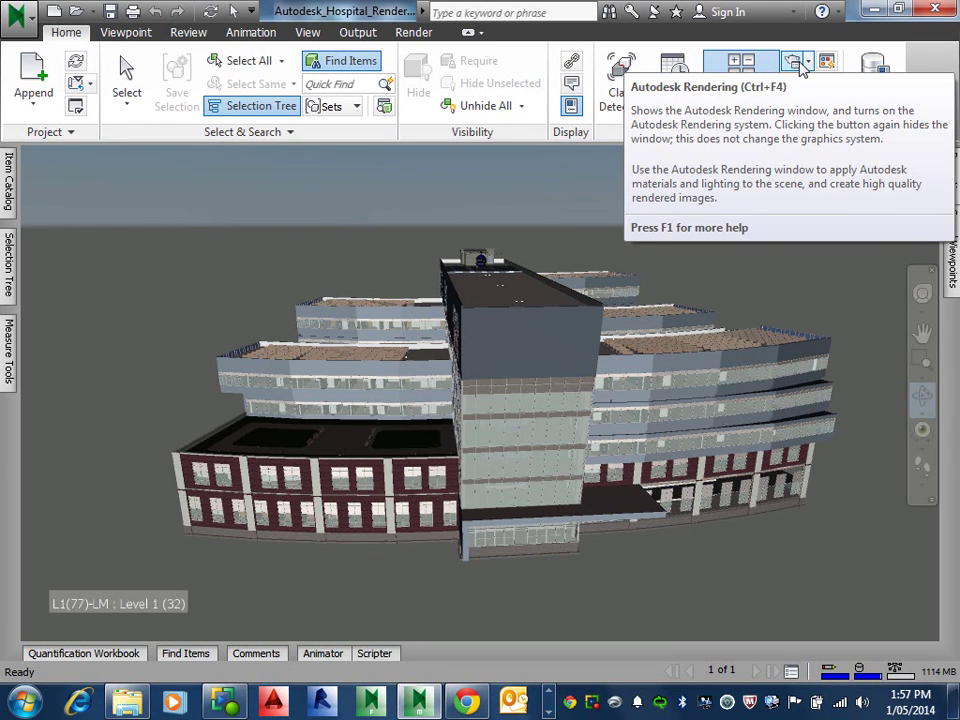
click(797, 64)
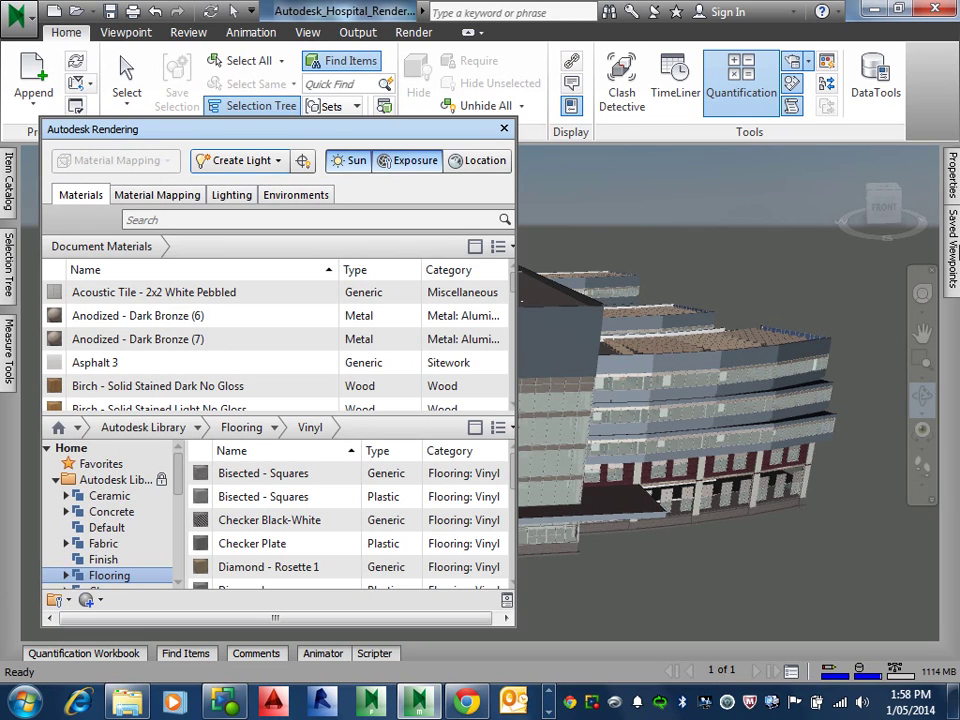
Switch to the Outside saved viewpoint and dock the Autodesk Rendering panel left as auto-hide
click(950, 255)
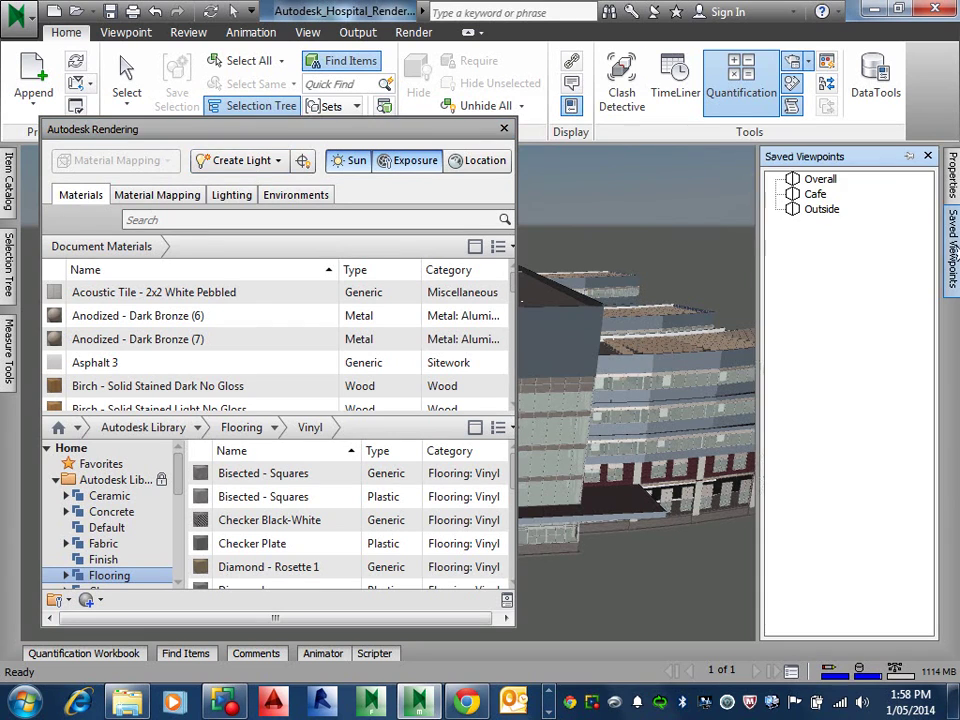
click(838, 214)
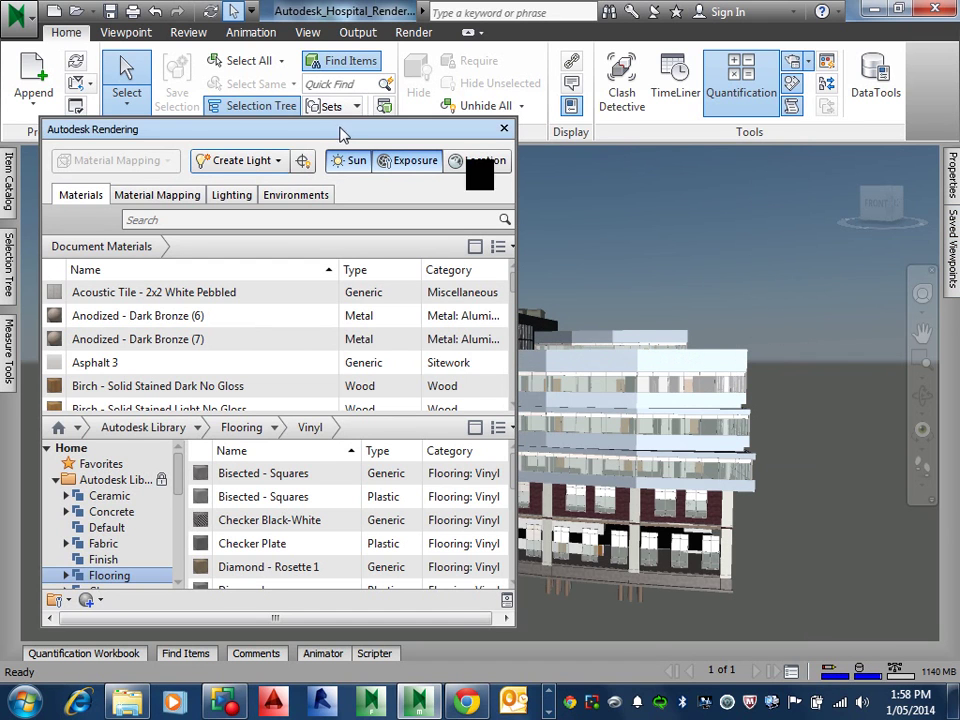
drag(338, 133, 476, 163)
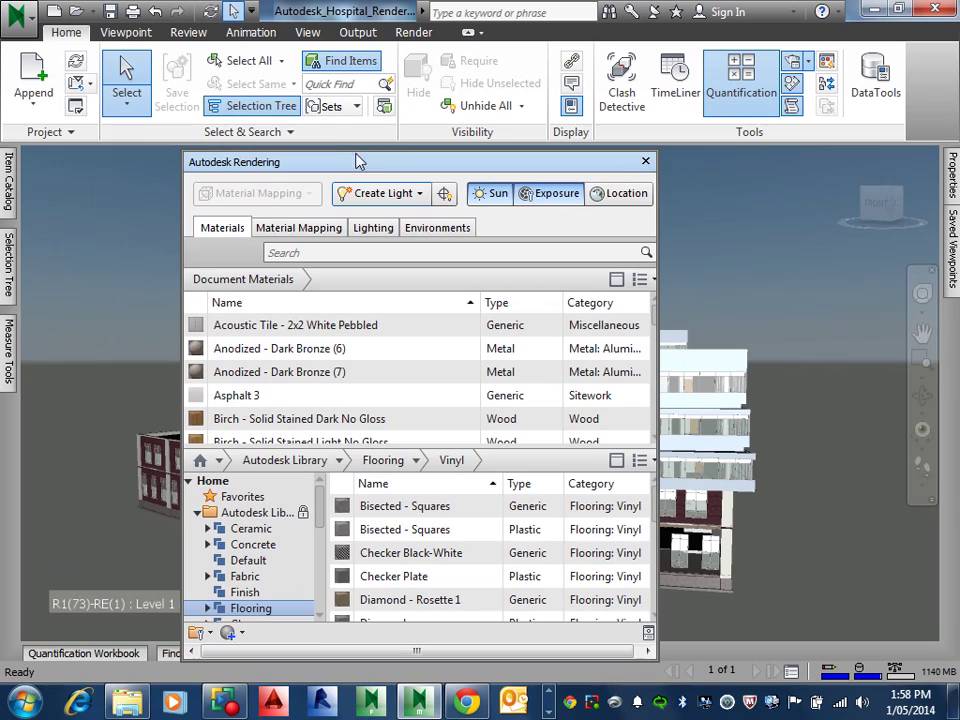
drag(358, 172, 52, 396)
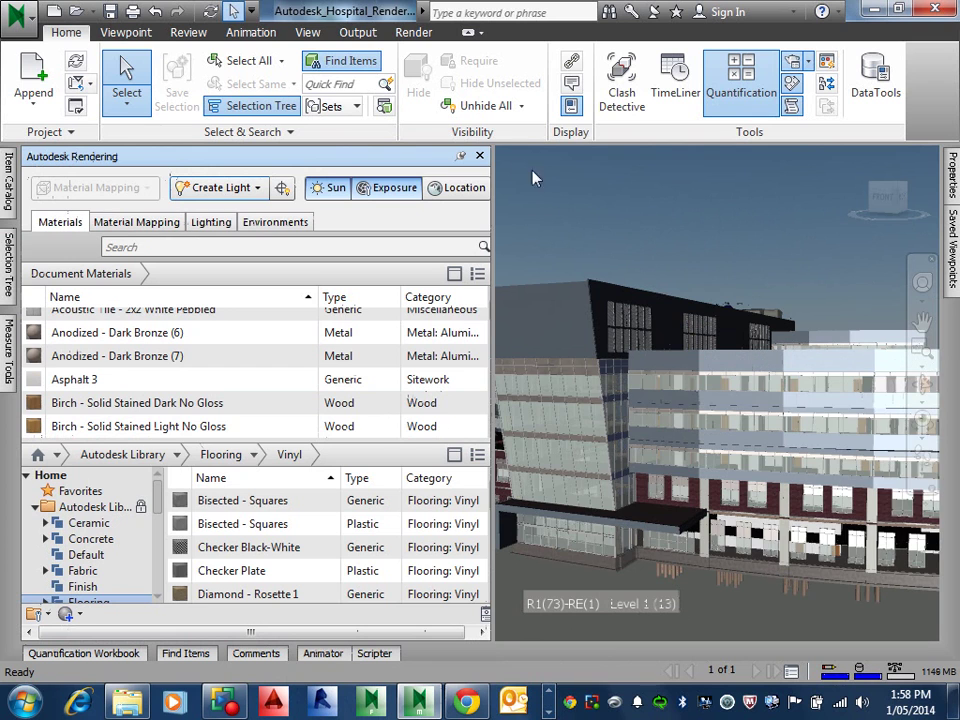
click(478, 156)
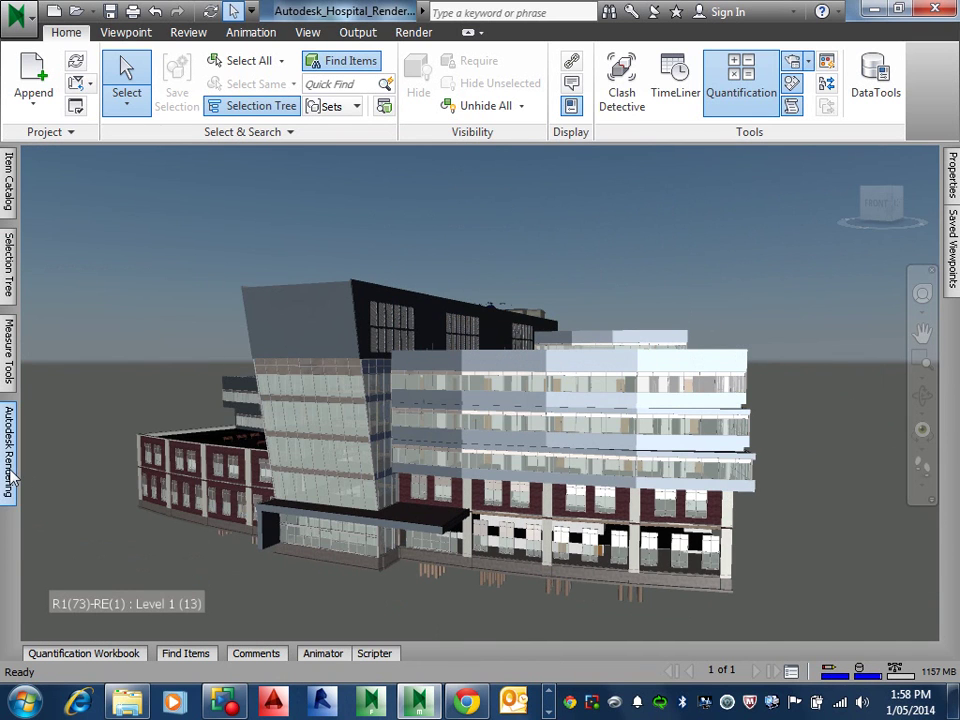
mouse_move(14, 480)
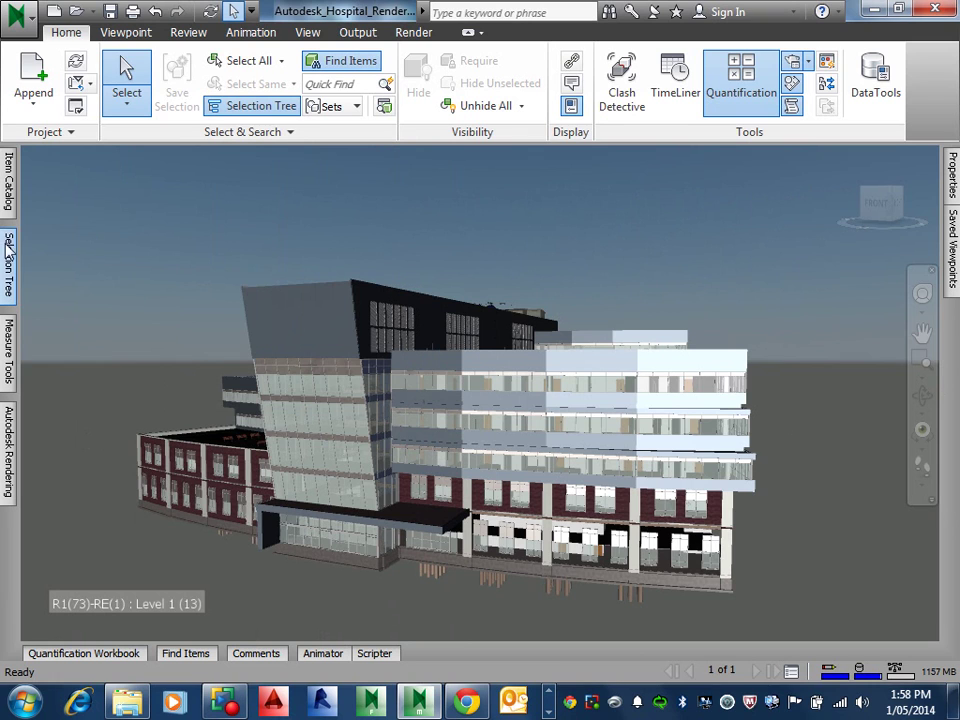
Append Autodesk_Hospital_Site.nwc, filtering the dialog to Navisworks Cache files
mouse_move(8, 258)
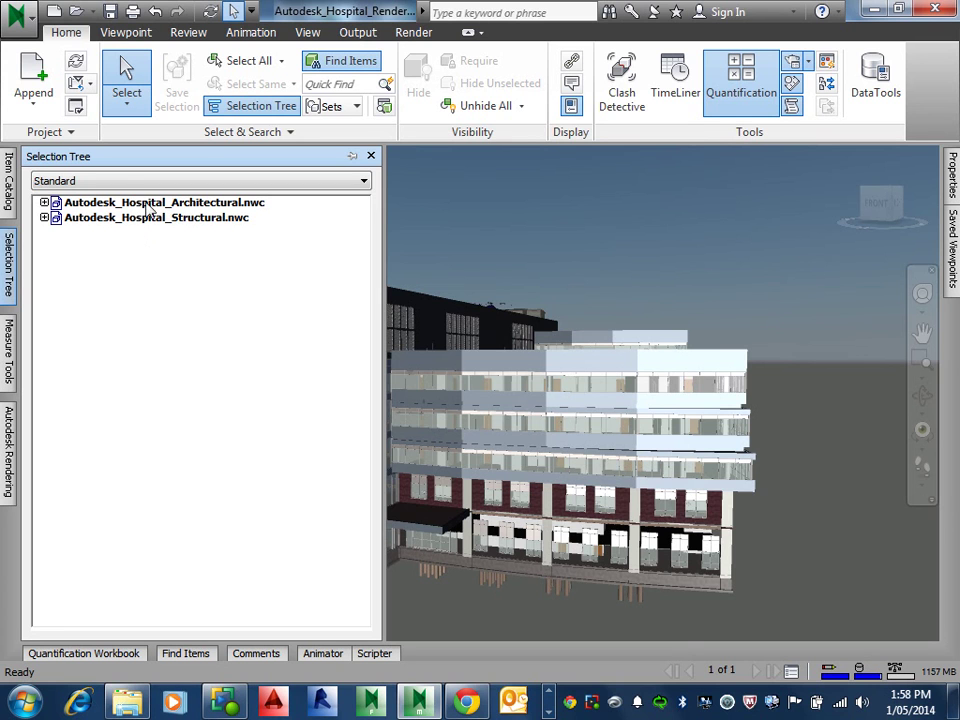
click(36, 90)
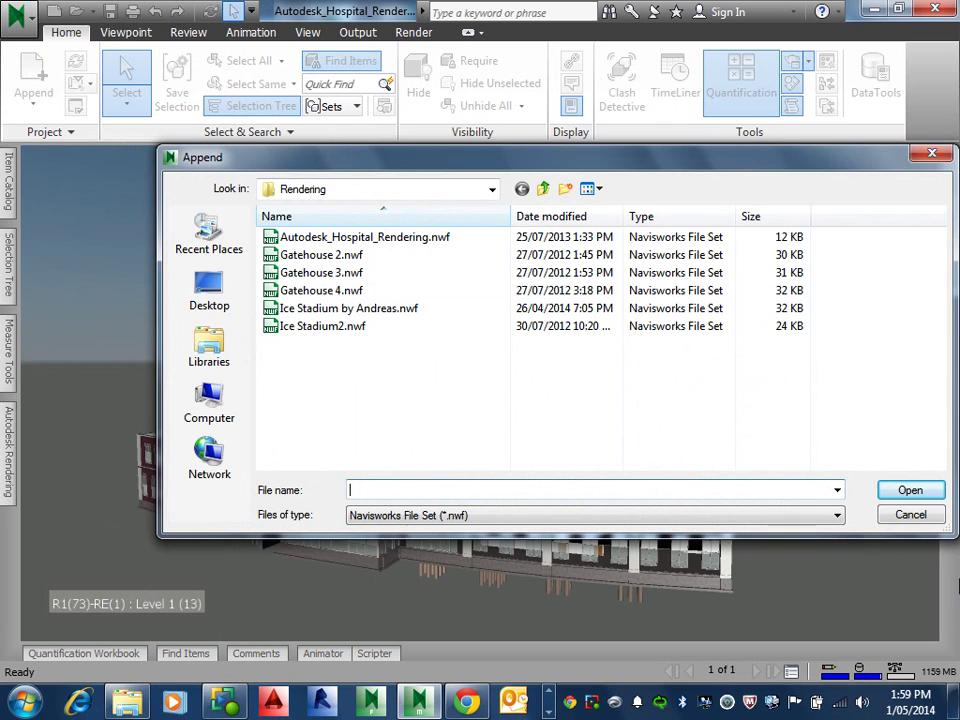
click(930, 516)
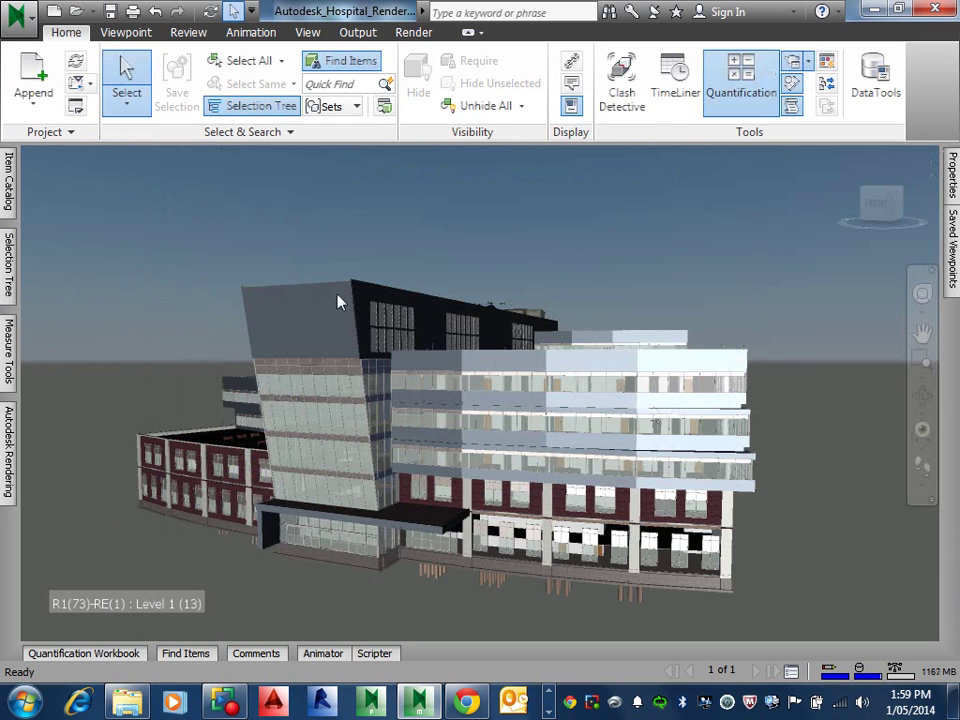
click(34, 104)
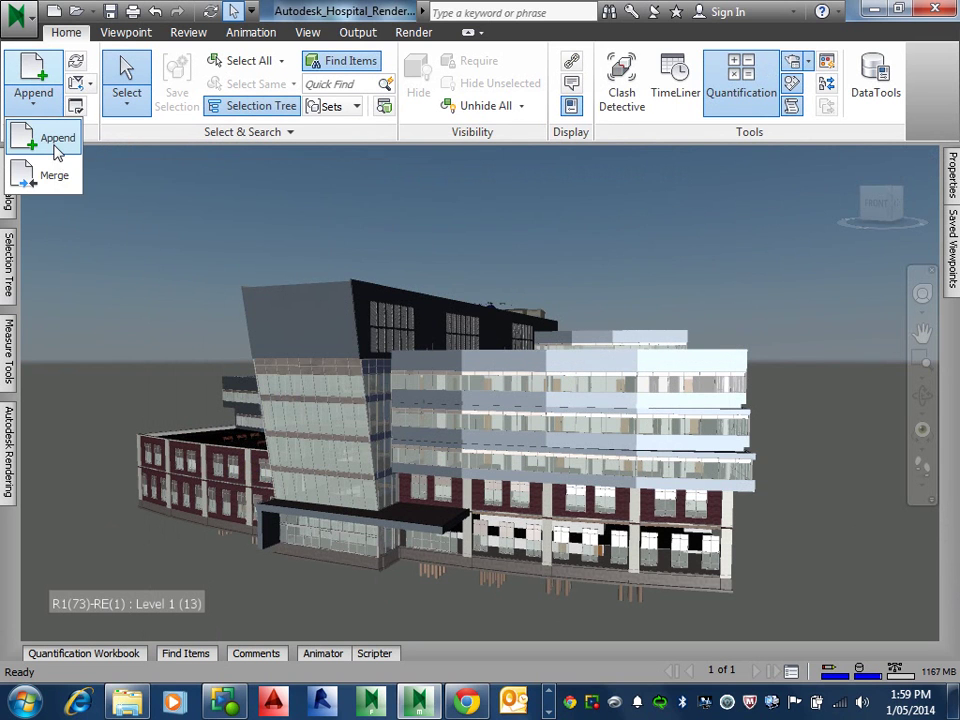
click(47, 136)
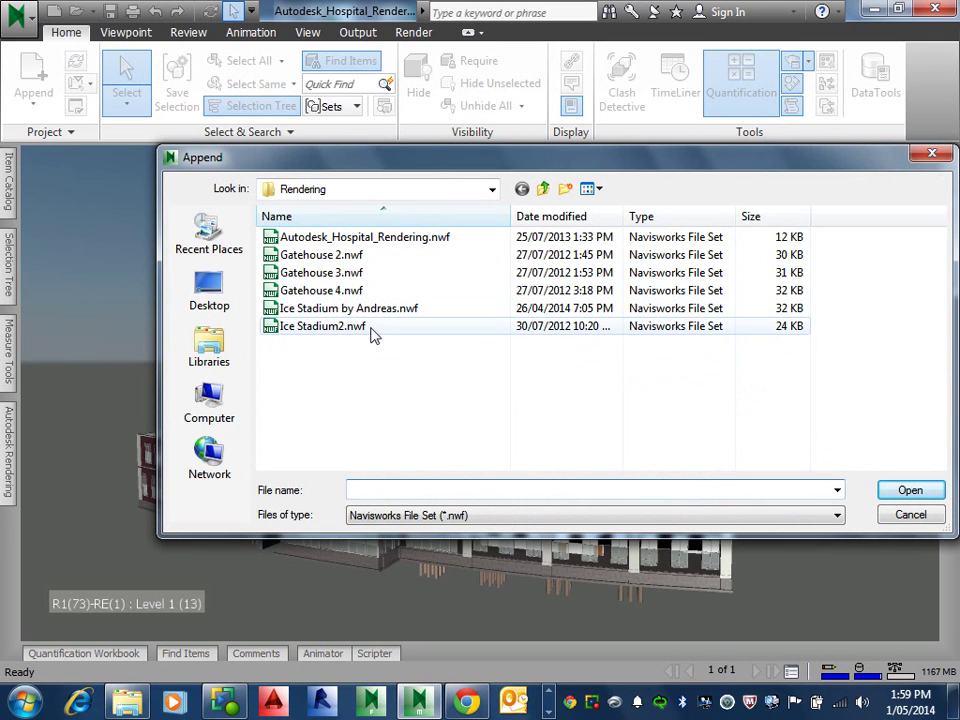
click(491, 518)
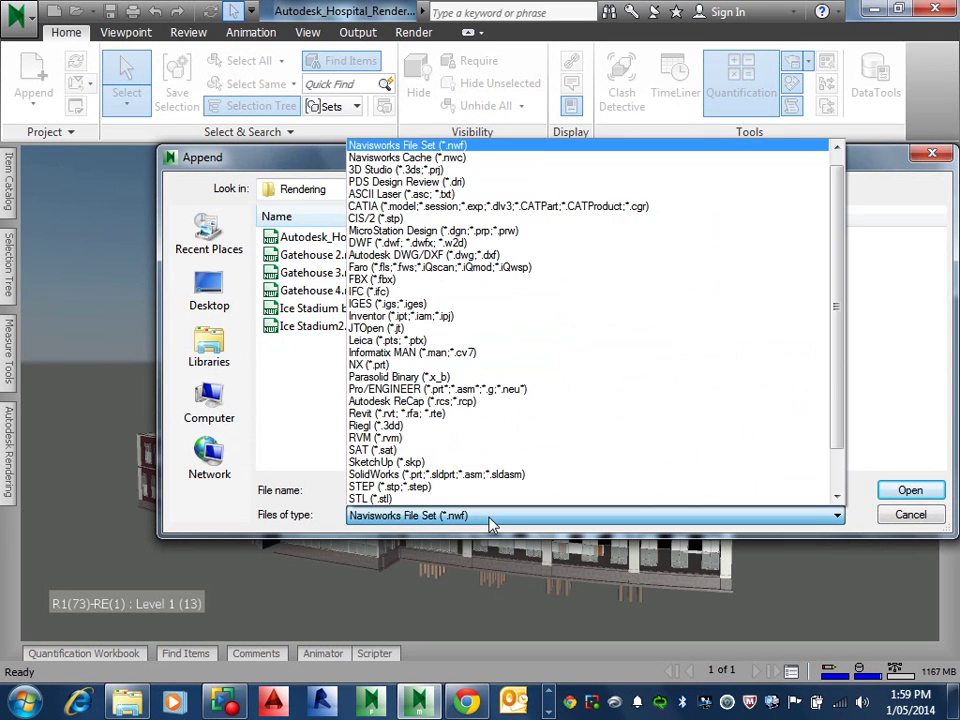
click(502, 158)
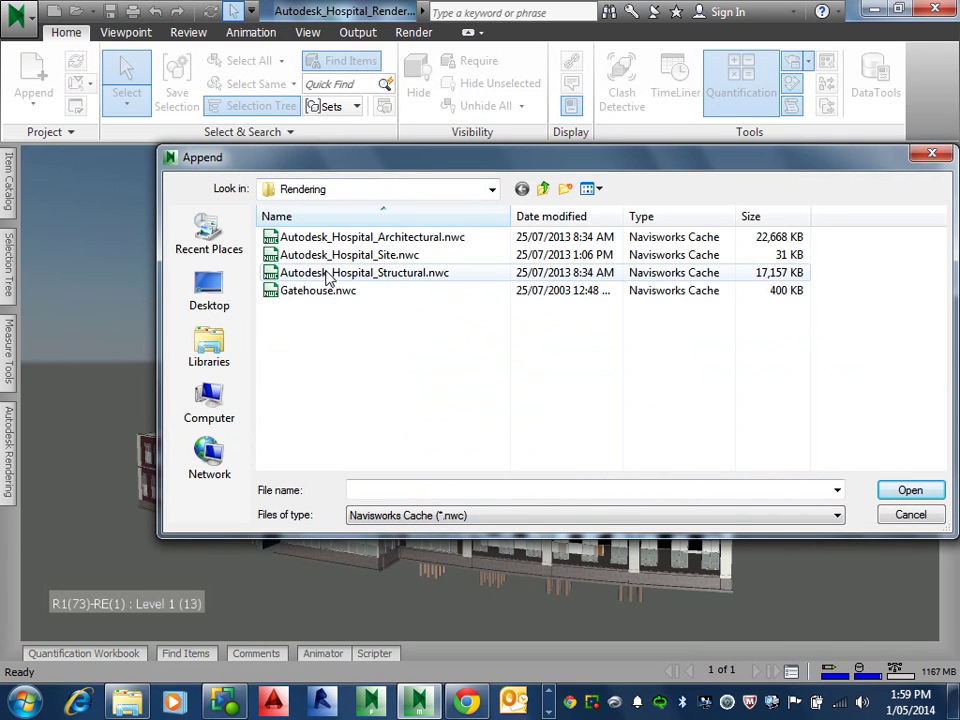
click(343, 254)
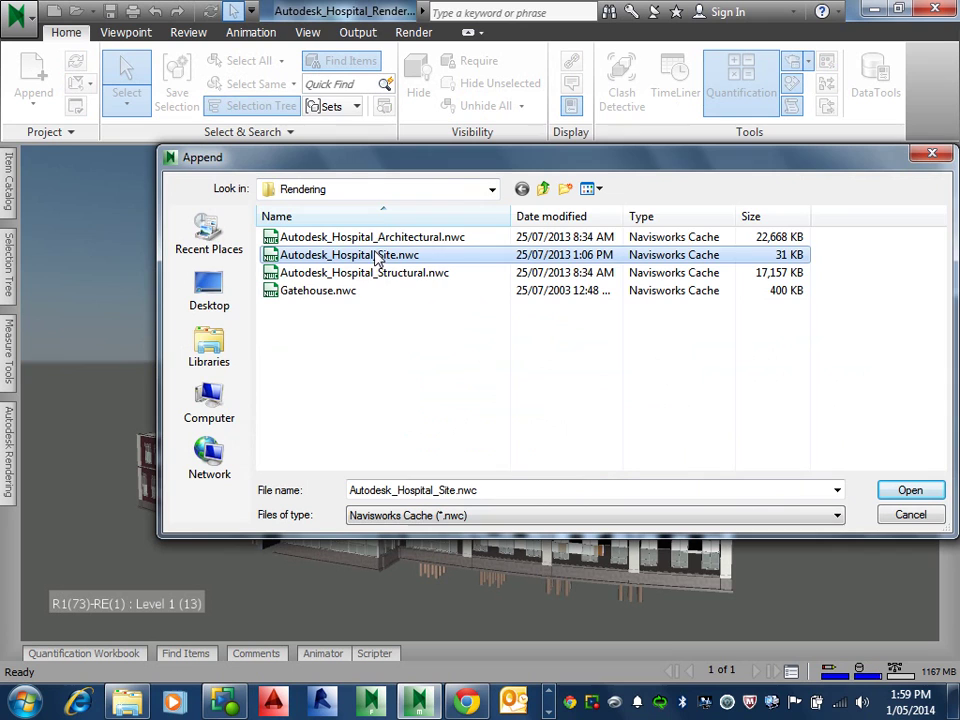
click(910, 491)
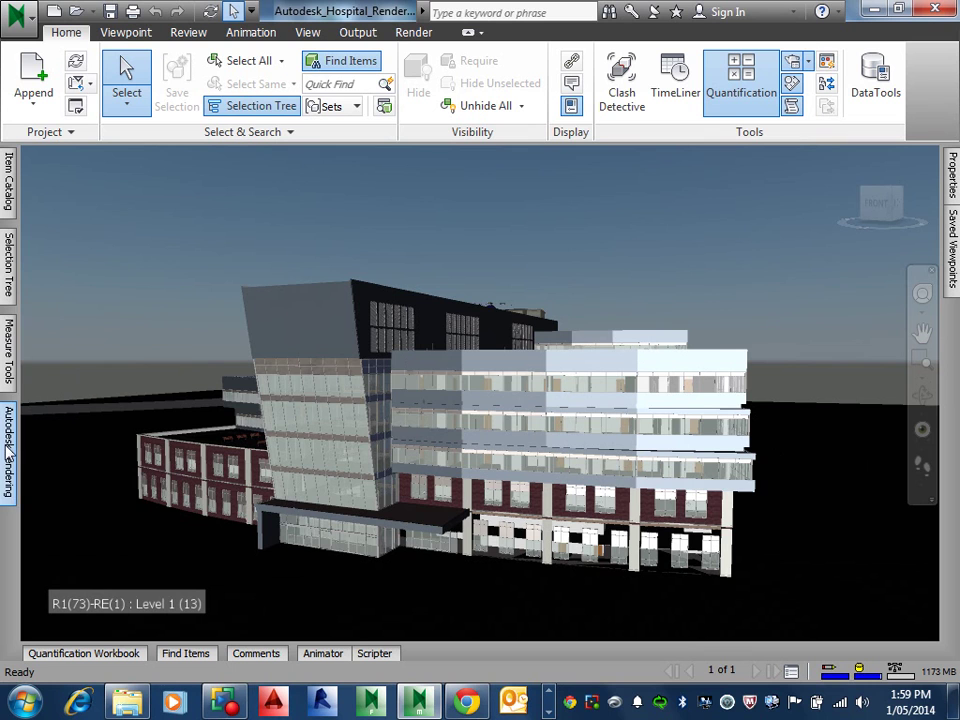
Set the geographic Location time zone to Eastern Time (US & Canada), UTC-05:00
mouse_move(8, 445)
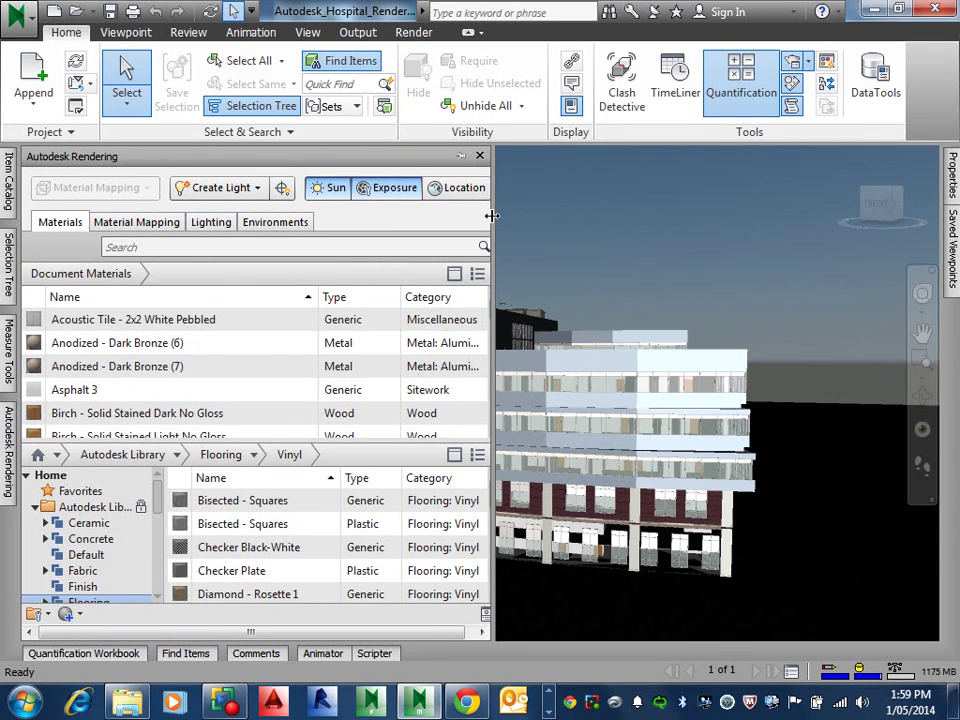
drag(500, 244, 564, 216)
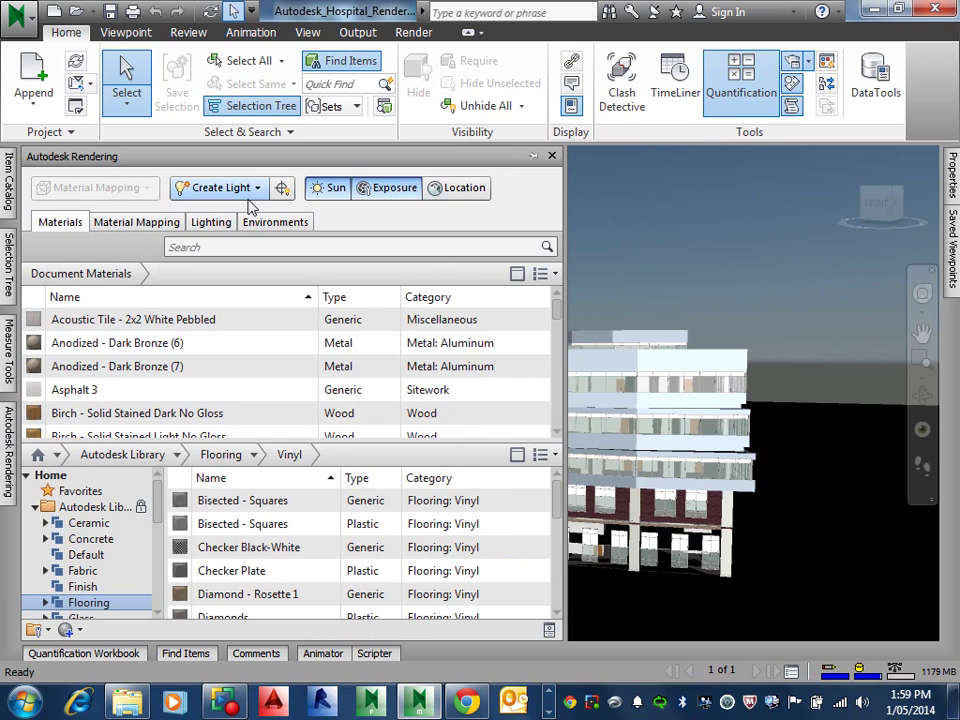
click(463, 193)
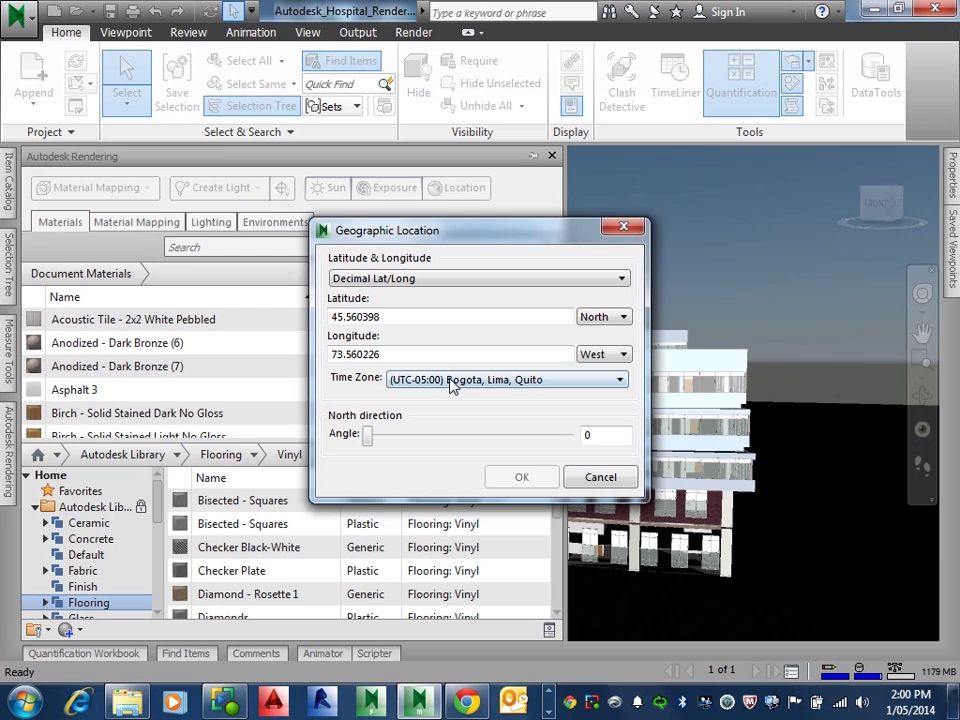
click(500, 390)
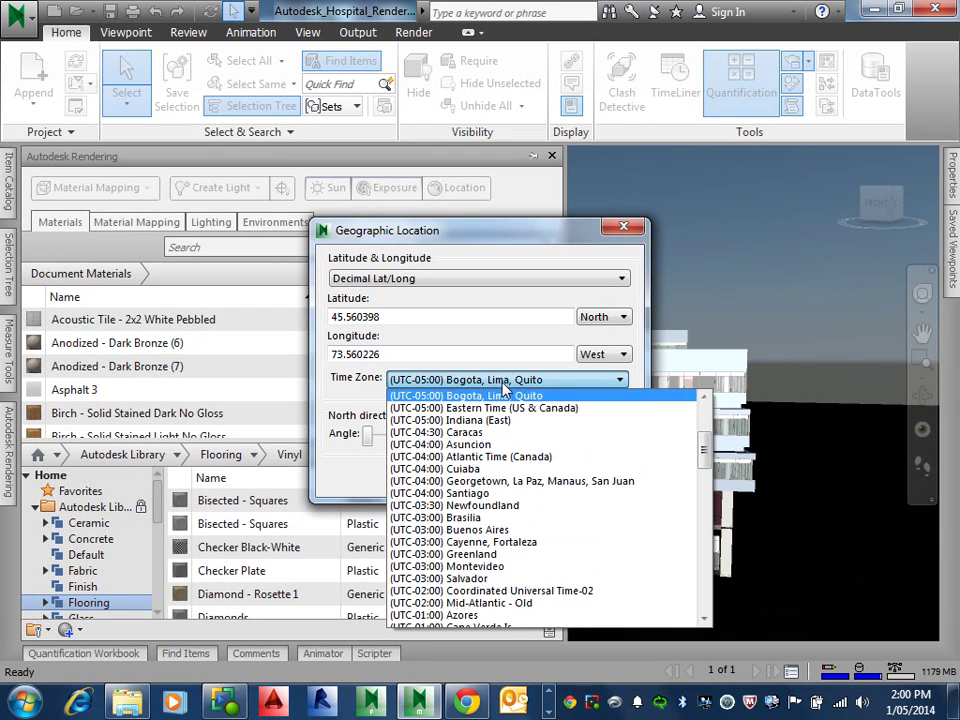
click(583, 416)
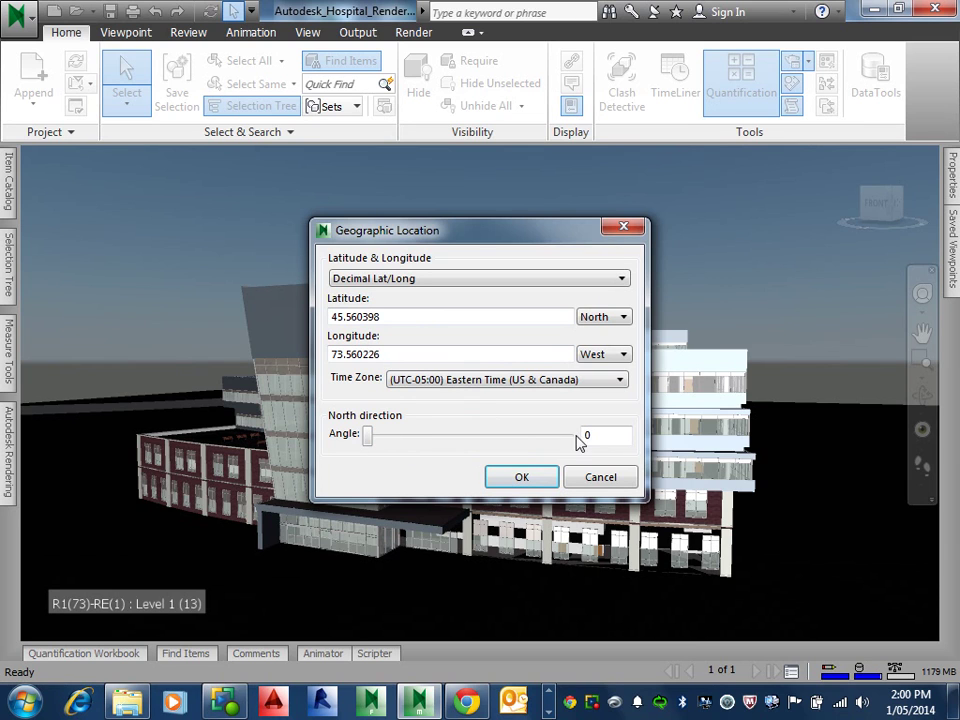
click(522, 478)
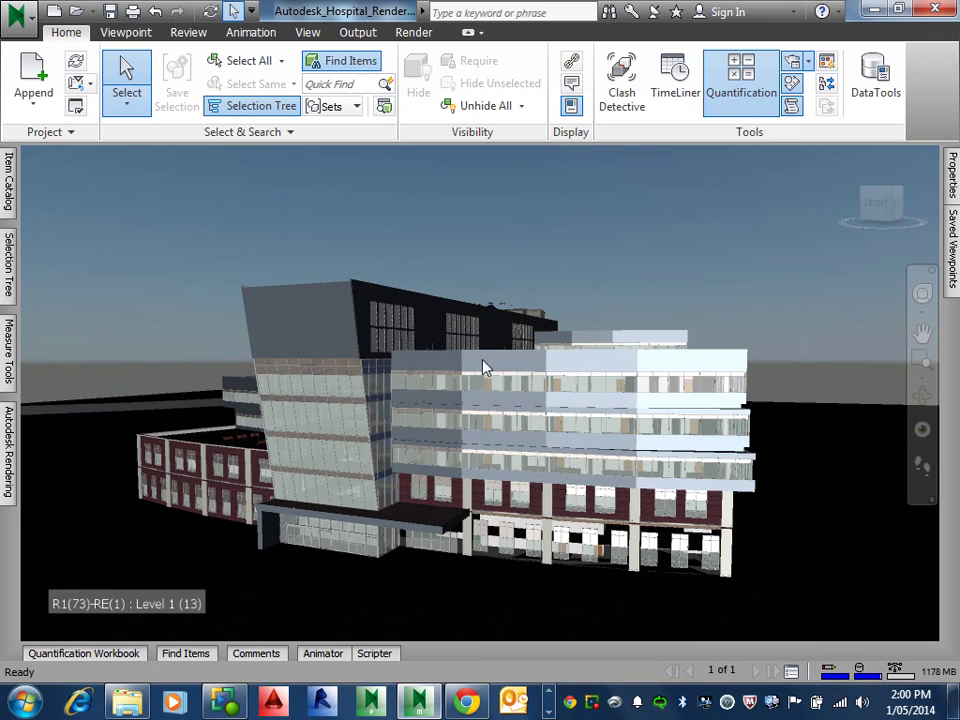
Toggle the Sun off and back on to display its Environments settings
click(10, 450)
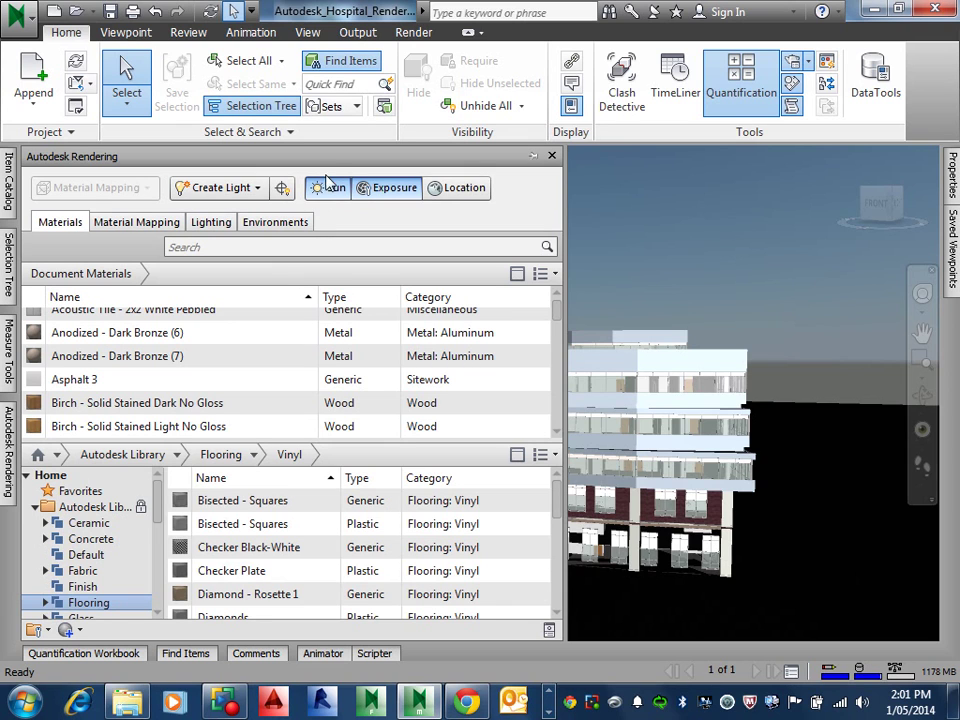
click(335, 196)
click(335, 192)
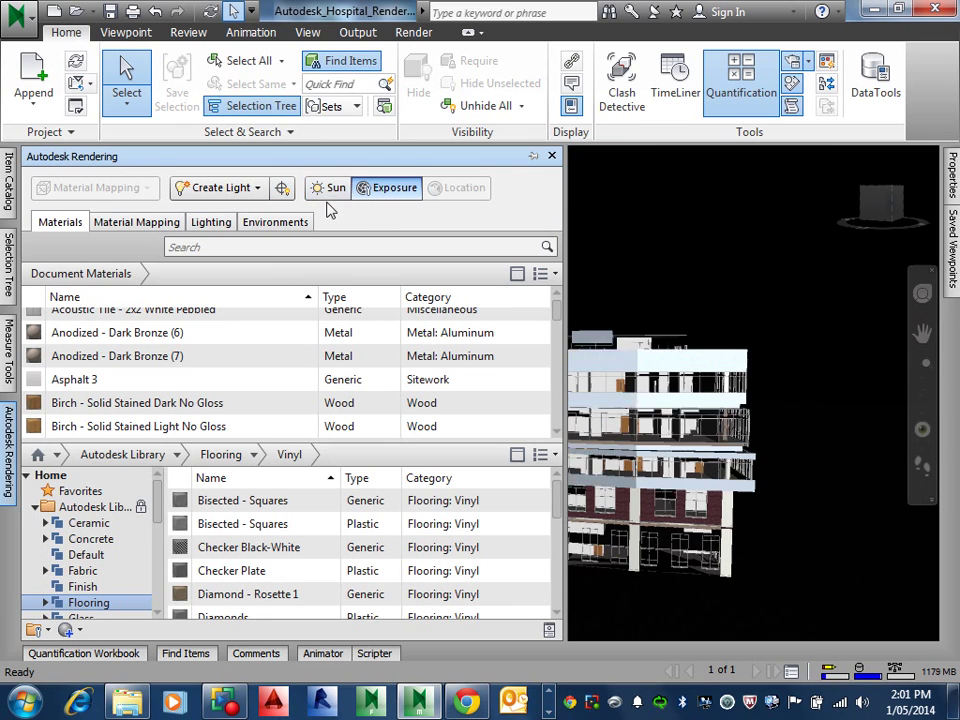
click(333, 195)
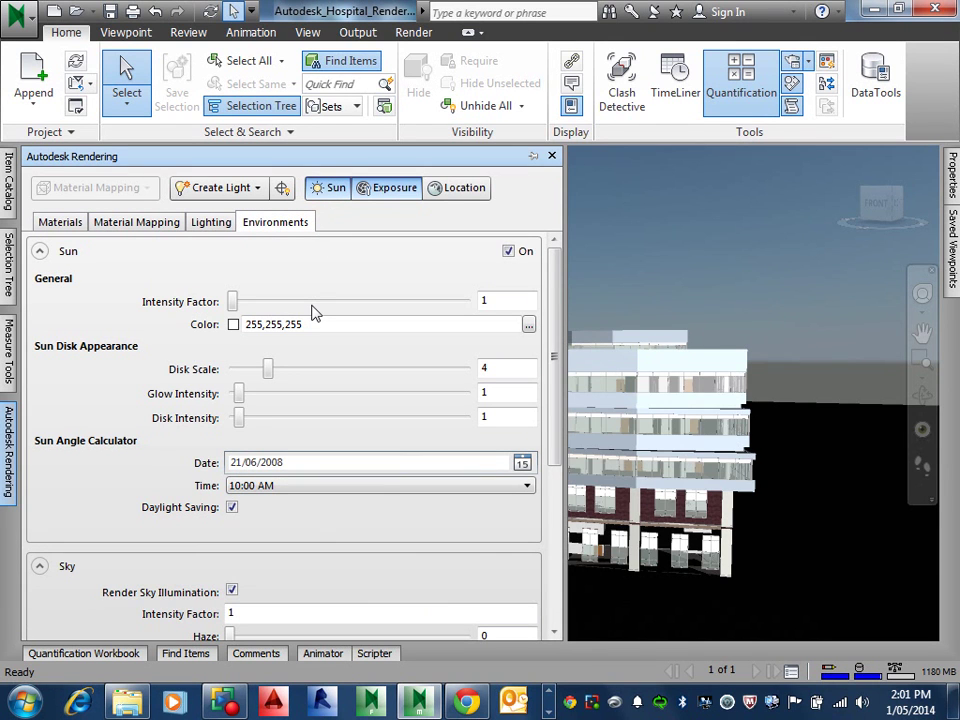
Set the sun Intensity Factor to 4
click(9, 270)
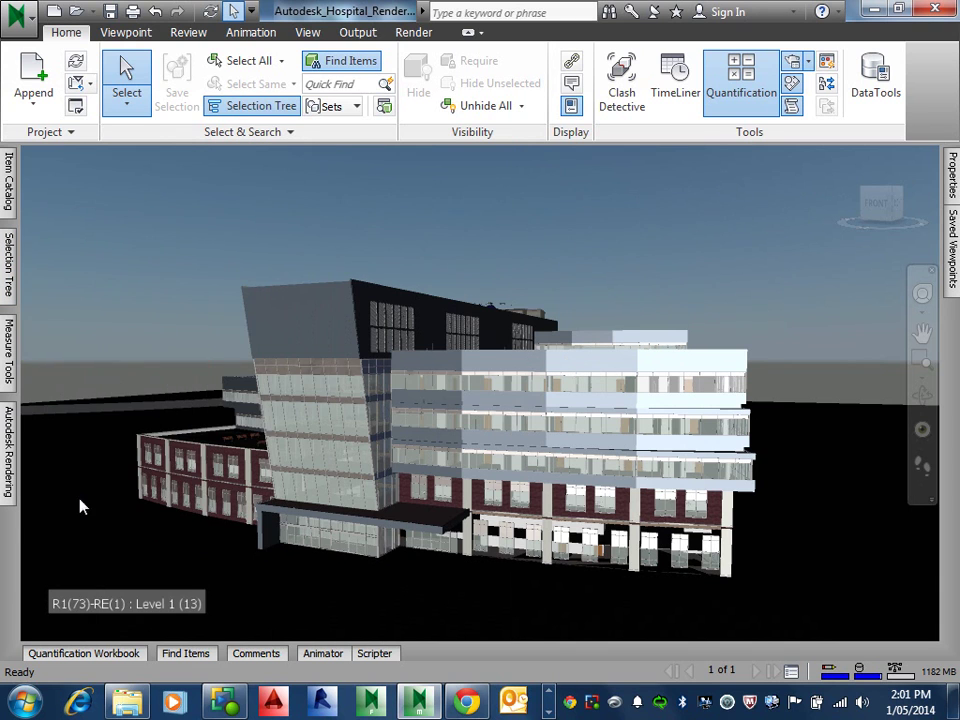
click(10, 470)
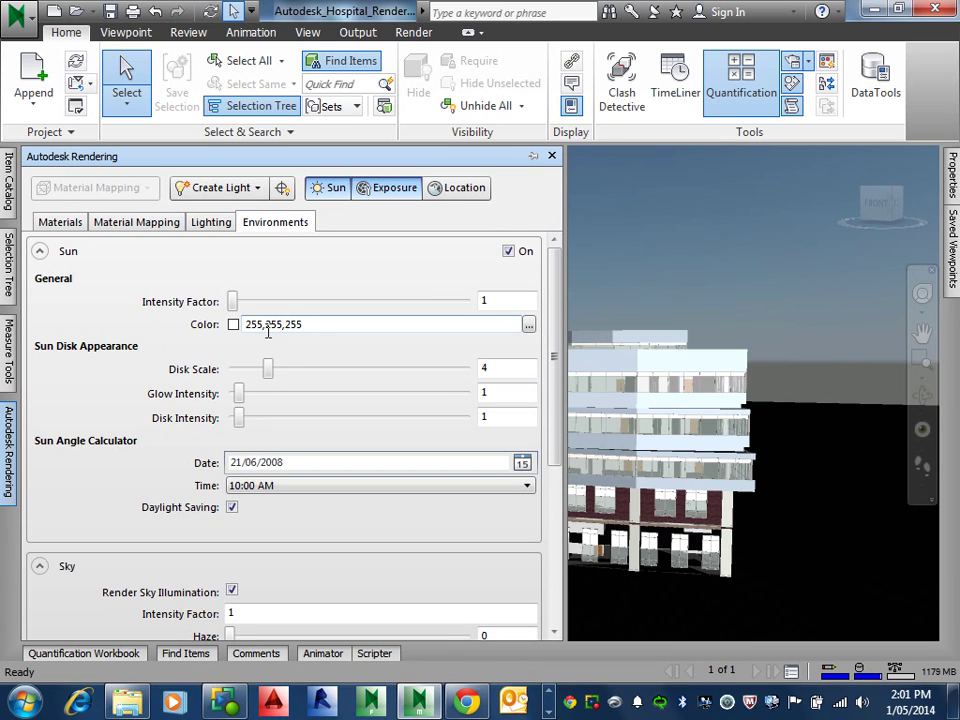
double_click(497, 302)
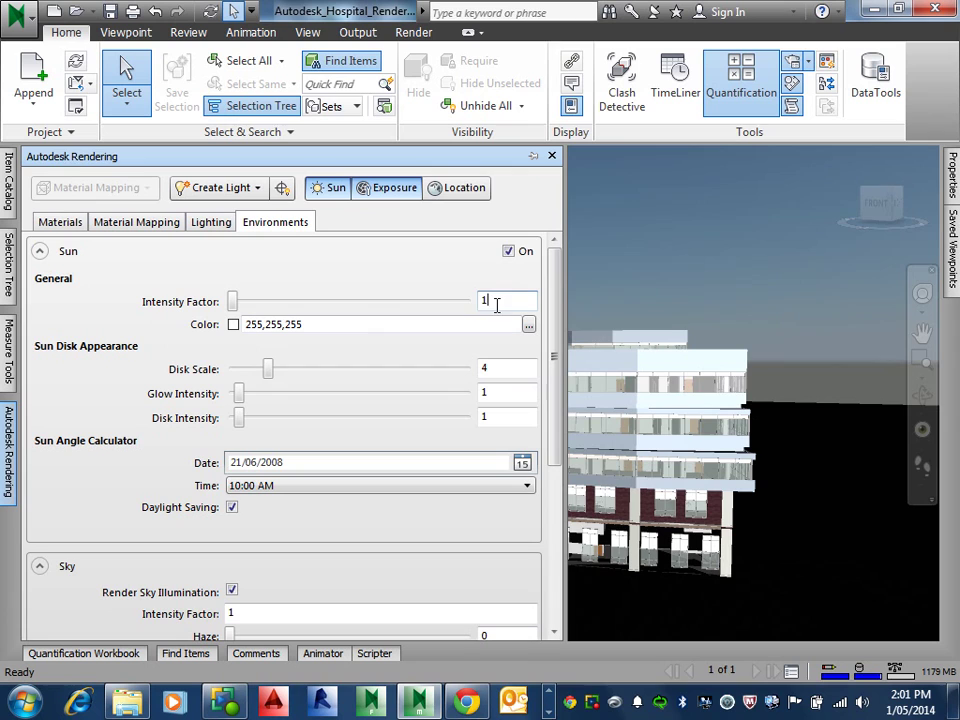
text(4)
Set the sun date to 1/05/2014 and the time to 2:00 PM
click(291, 462)
key(BackSpace)
key(BackSpace)
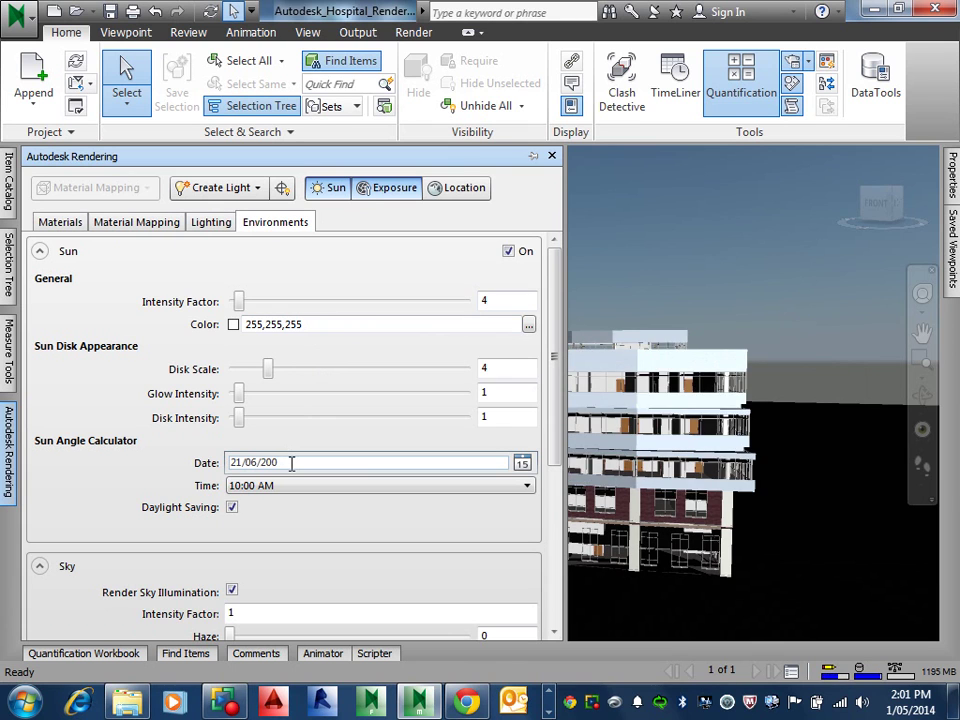
text(14)
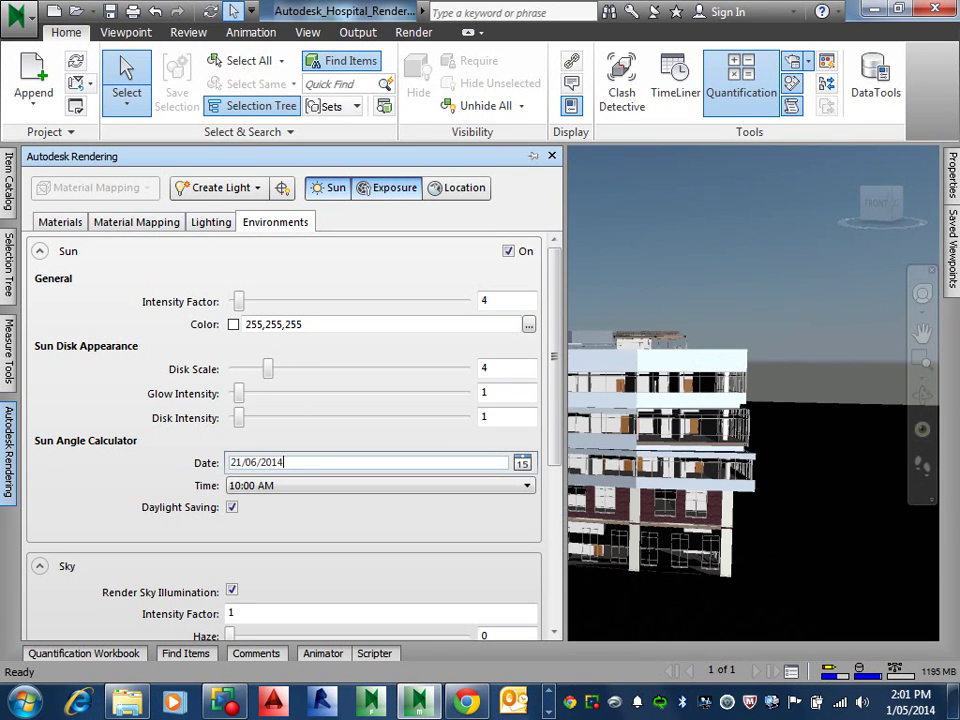
double_click(234, 463)
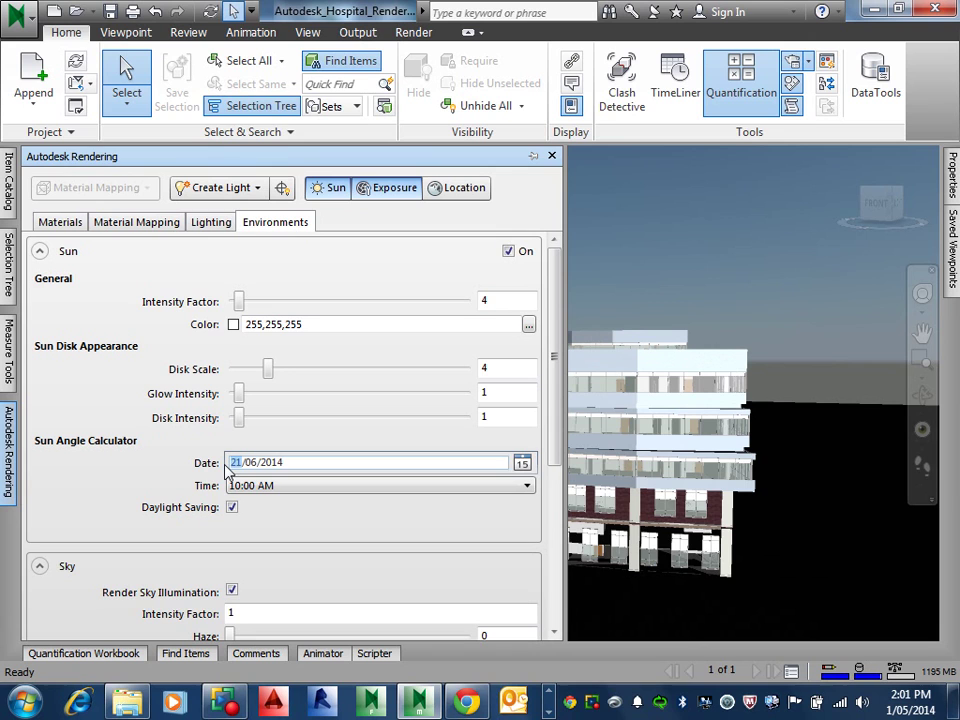
text(1)
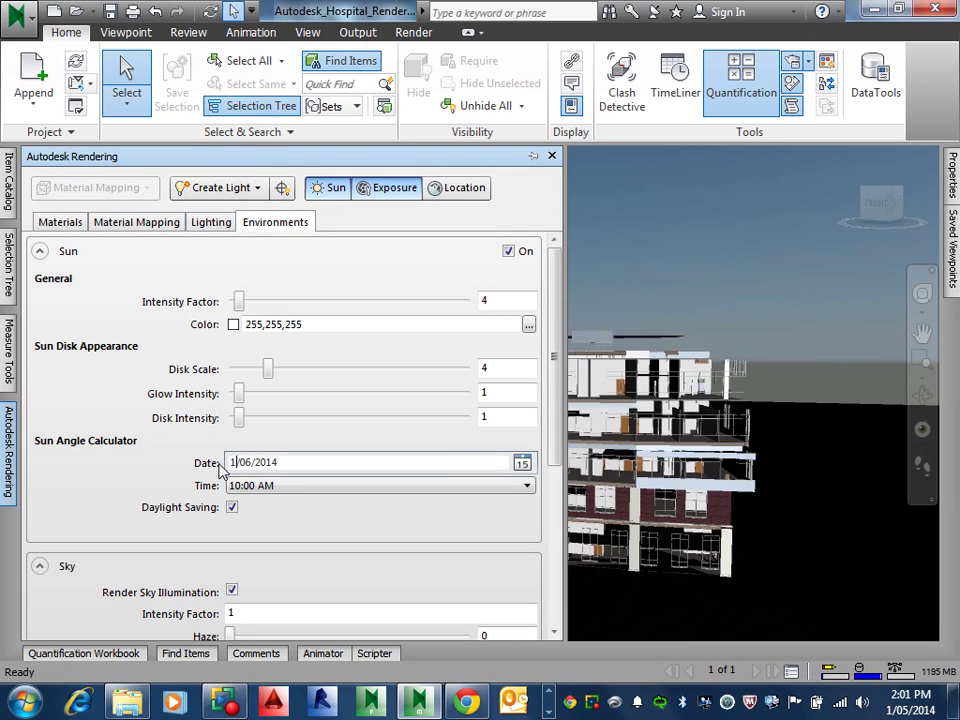
click(251, 462)
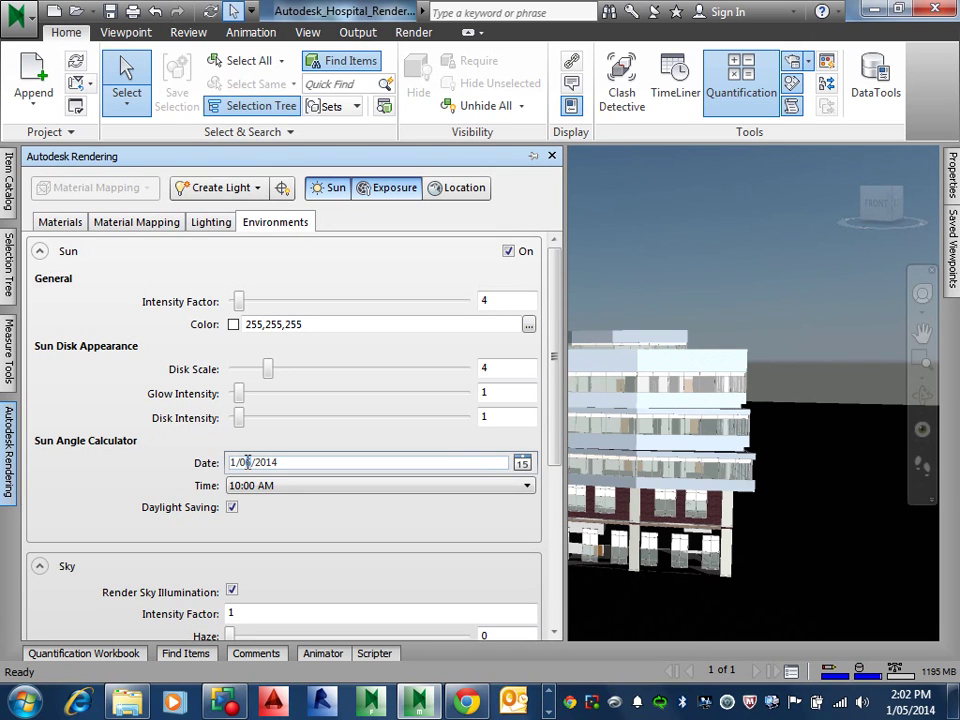
text(5)
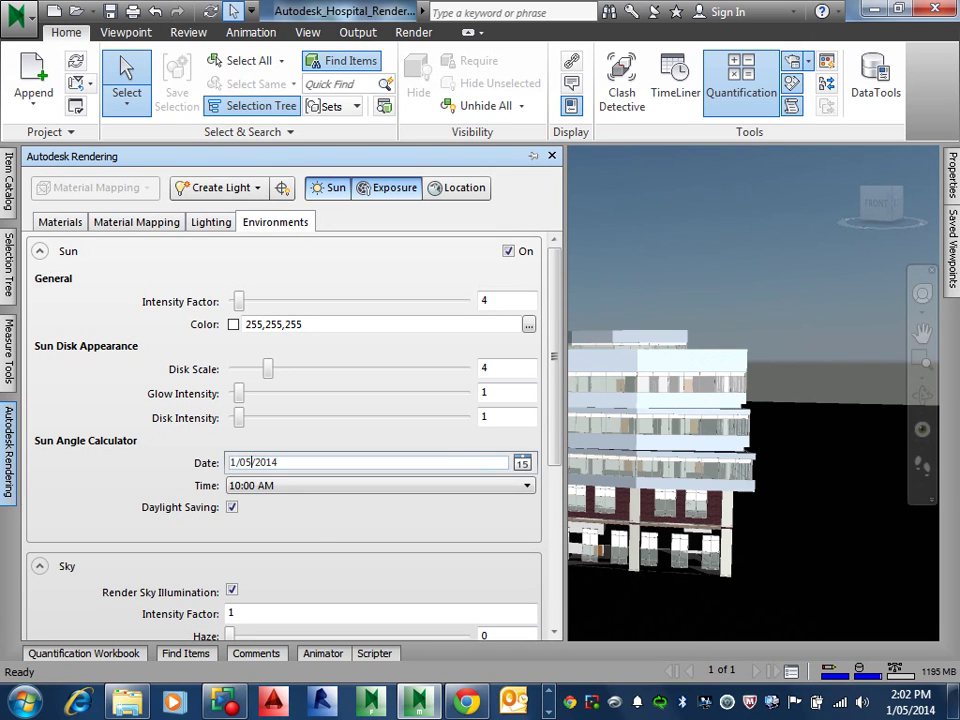
click(381, 489)
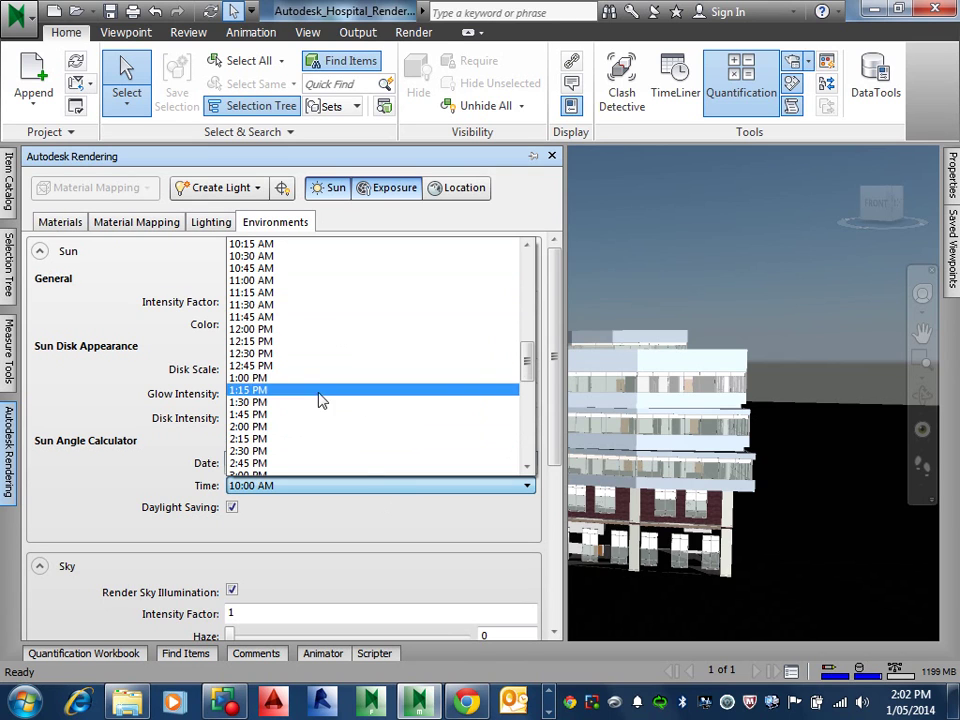
click(311, 426)
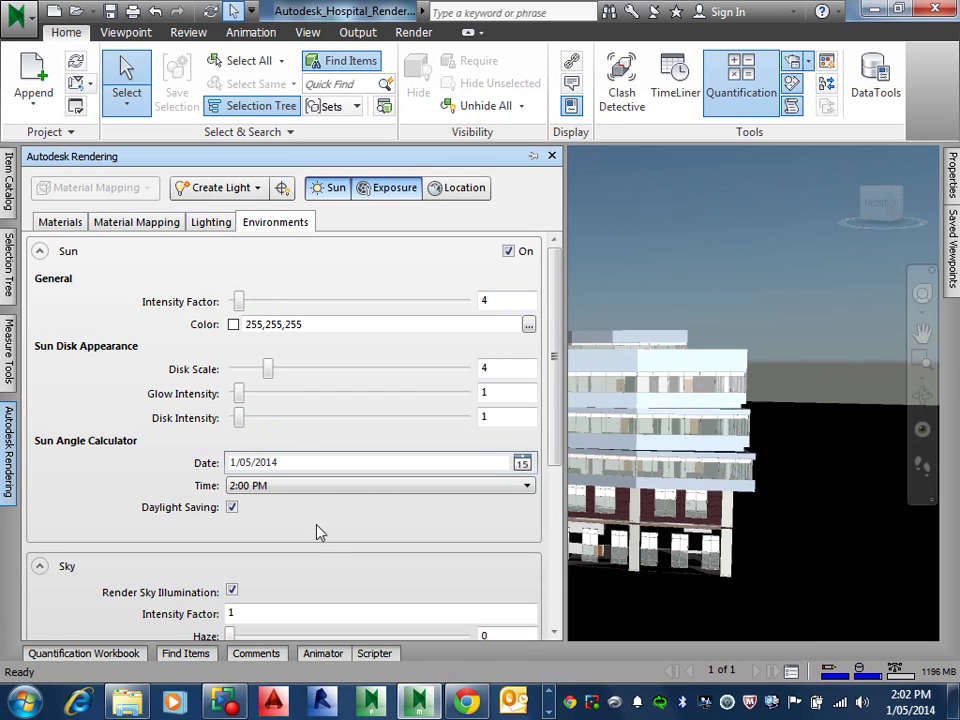
Set sky Haze to 0.9, nudge the horizon height and increase the sky blur slightly
scroll(253, 580, down, 1)
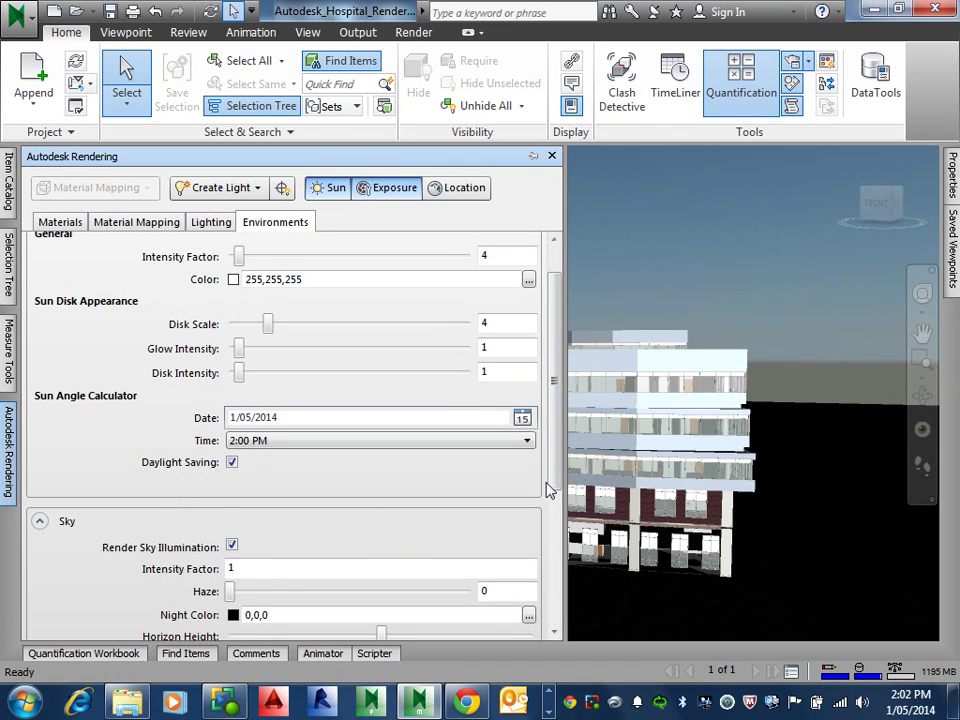
drag(555, 467, 553, 636)
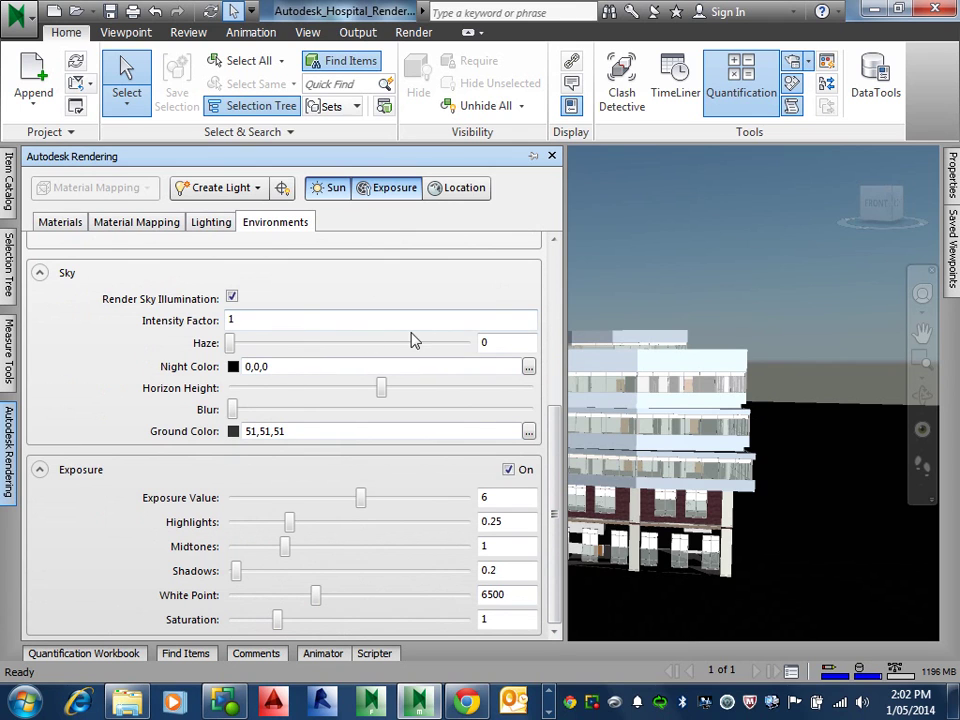
click(502, 342)
text(.9)
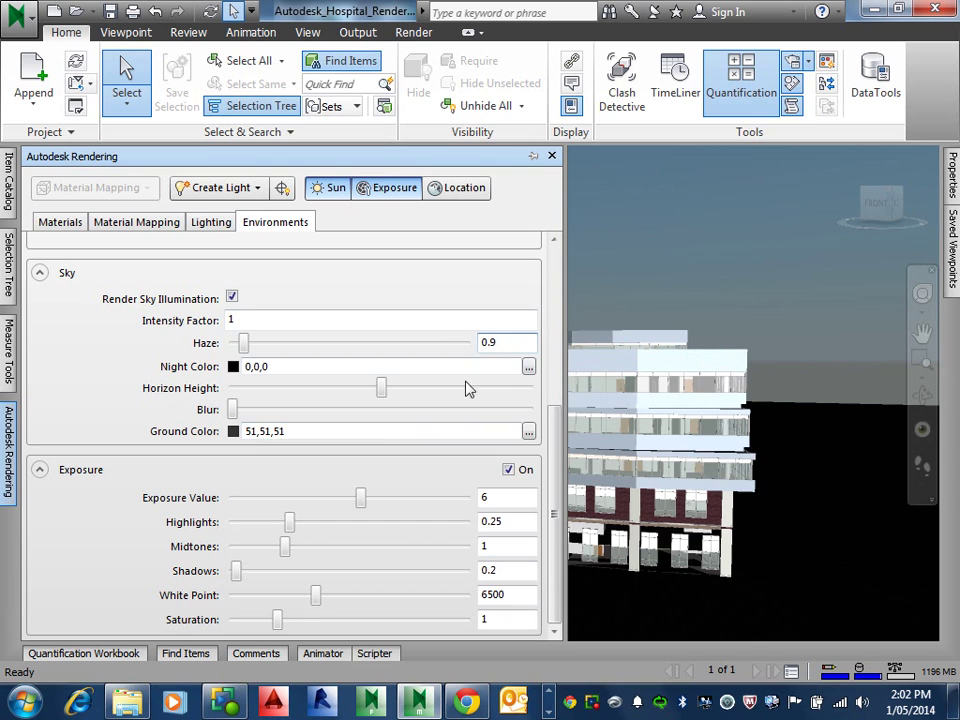
drag(566, 352, 521, 350)
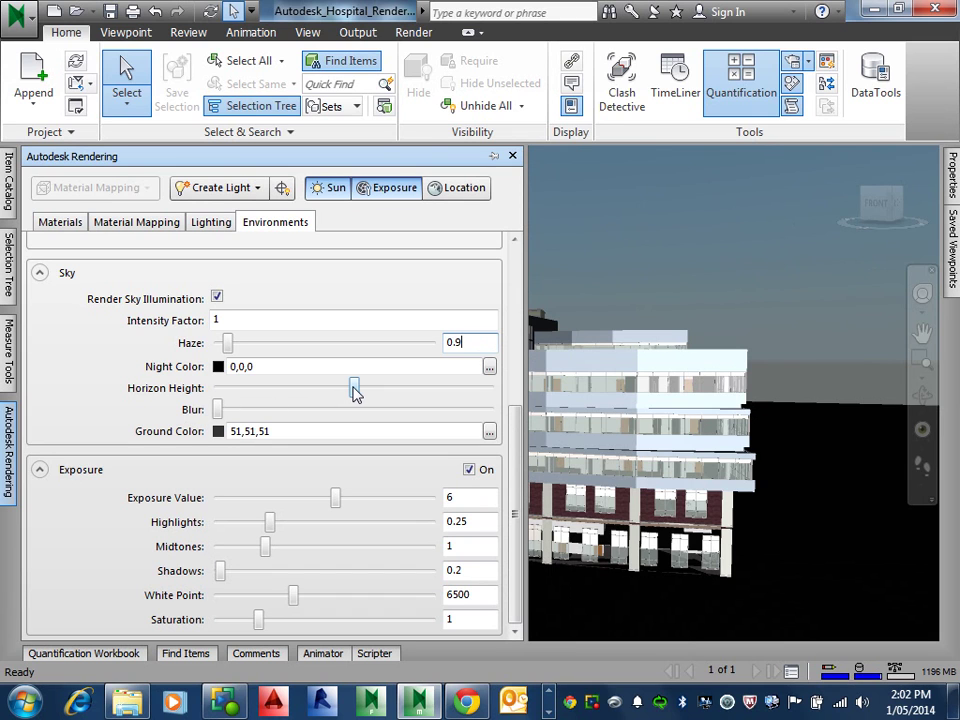
mouse_move(354, 392)
mouse_down()
mouse_move(334, 393)
mouse_move(377, 394)
mouse_move(352, 395)
mouse_up()
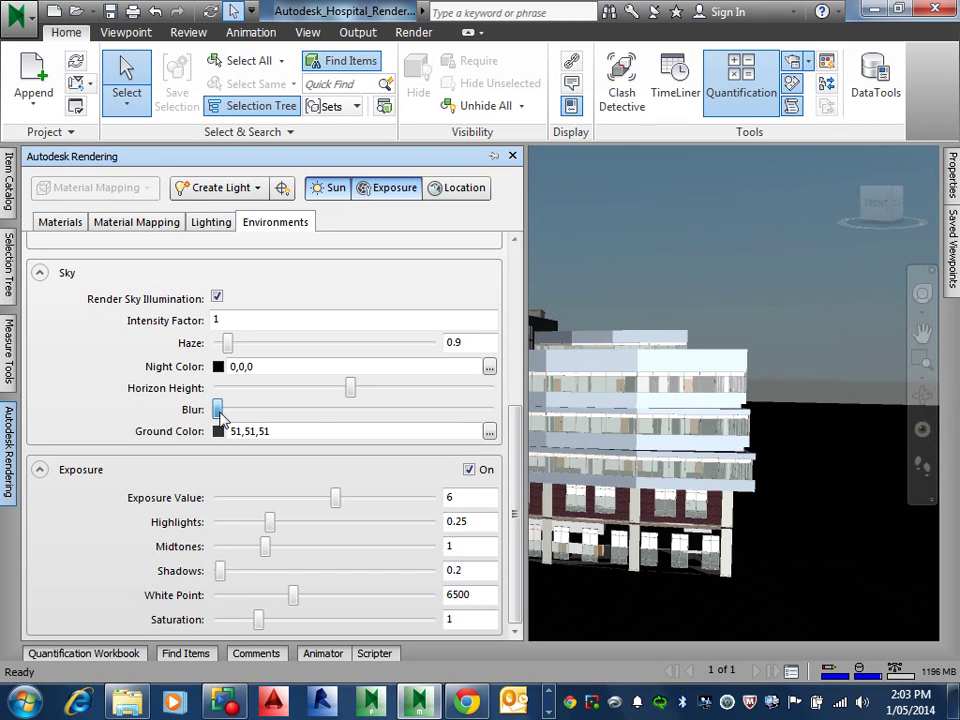
drag(221, 412, 240, 416)
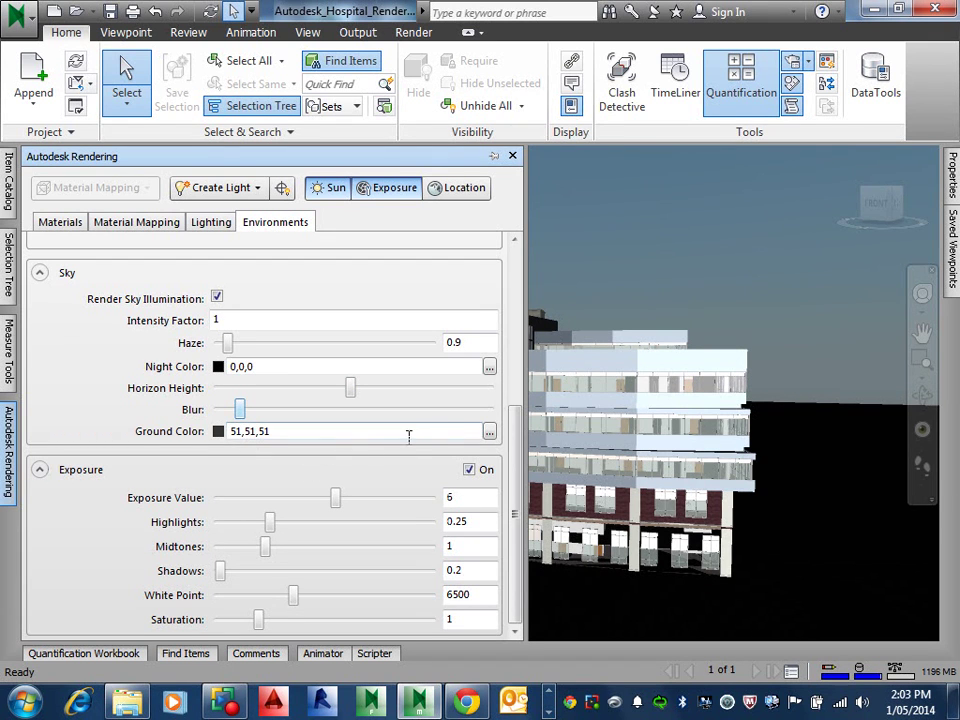
Pick the dark green swatch (0,128,64) as the sky ground colour
click(489, 431)
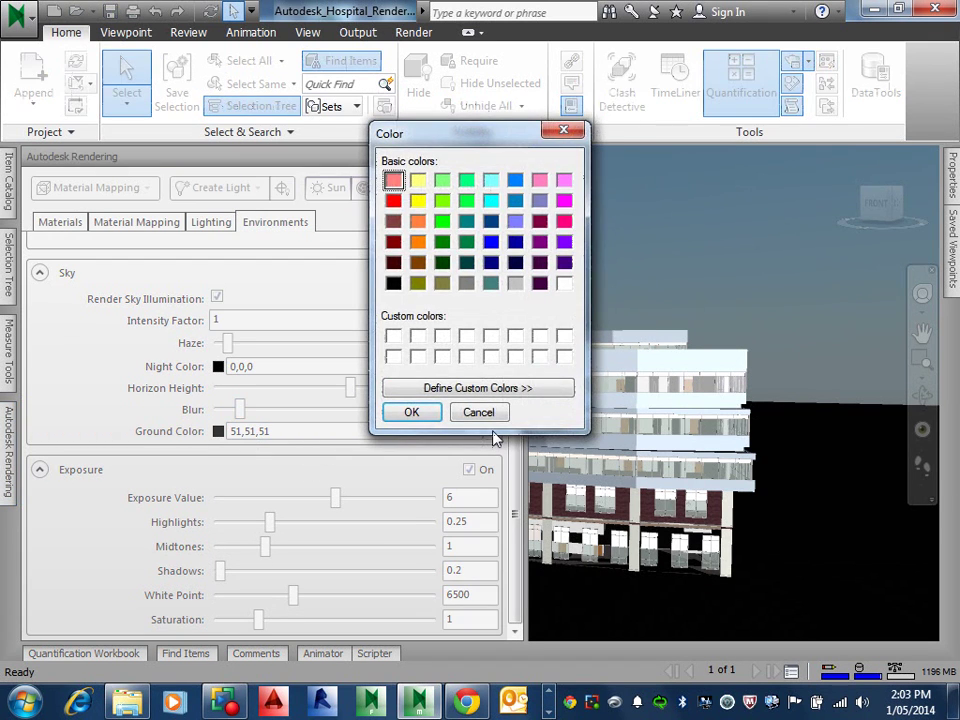
click(466, 241)
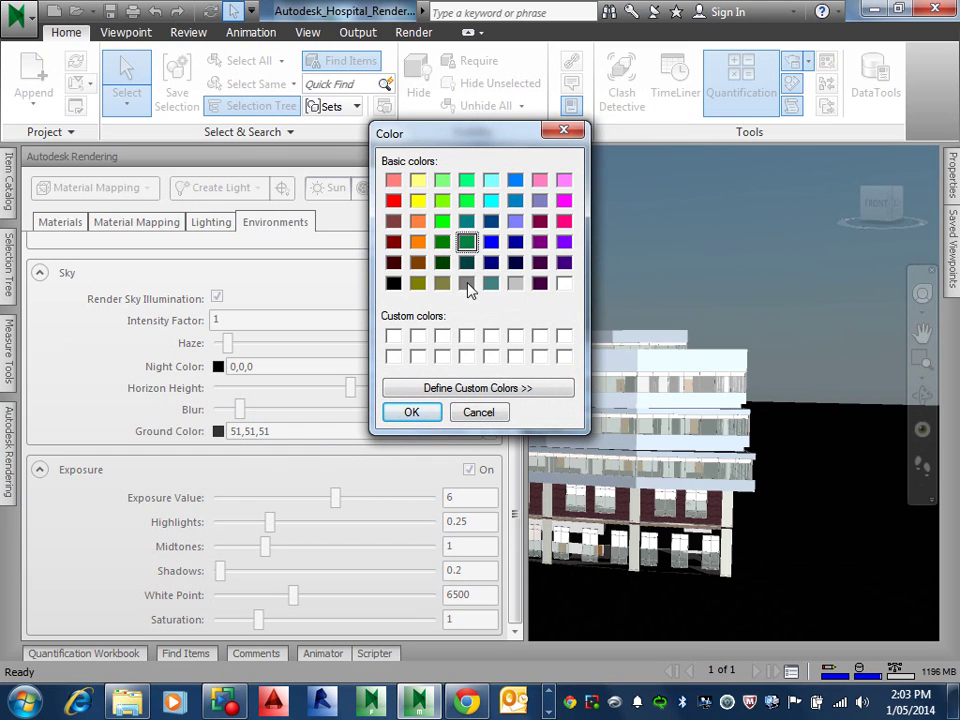
click(412, 413)
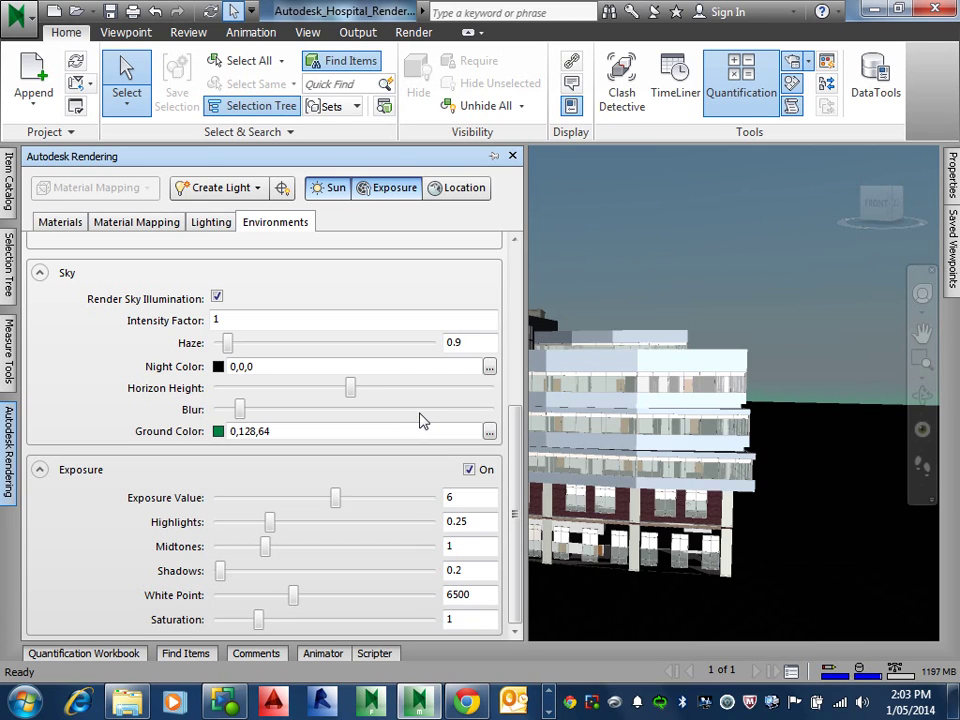
Change the exposure value from 6 to 4 and bring up the Render tab
double_click(470, 498)
text(4)
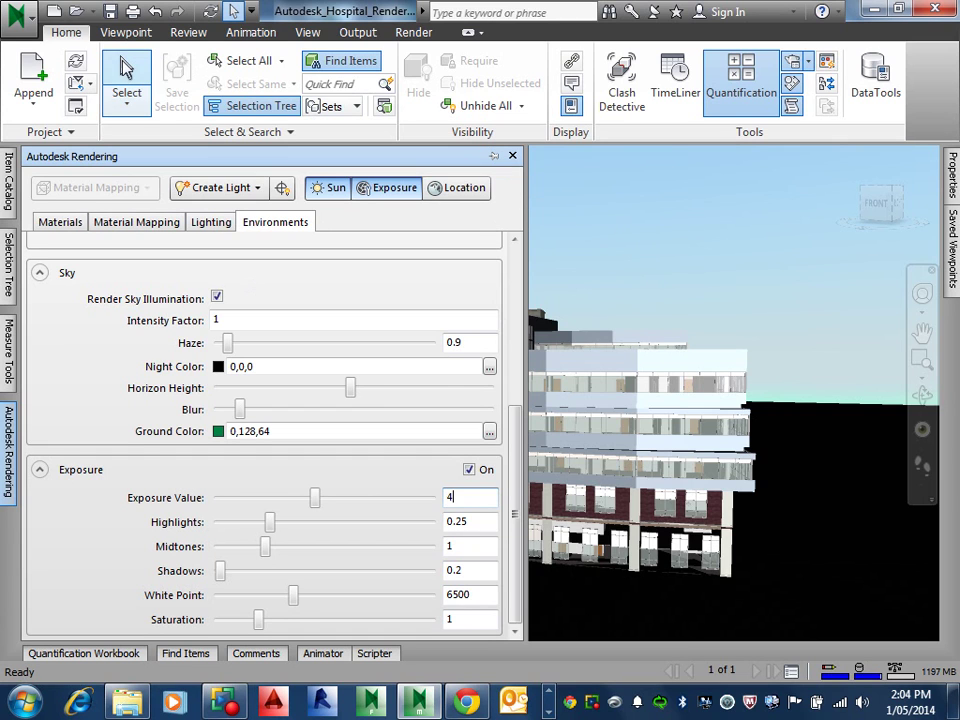
click(412, 33)
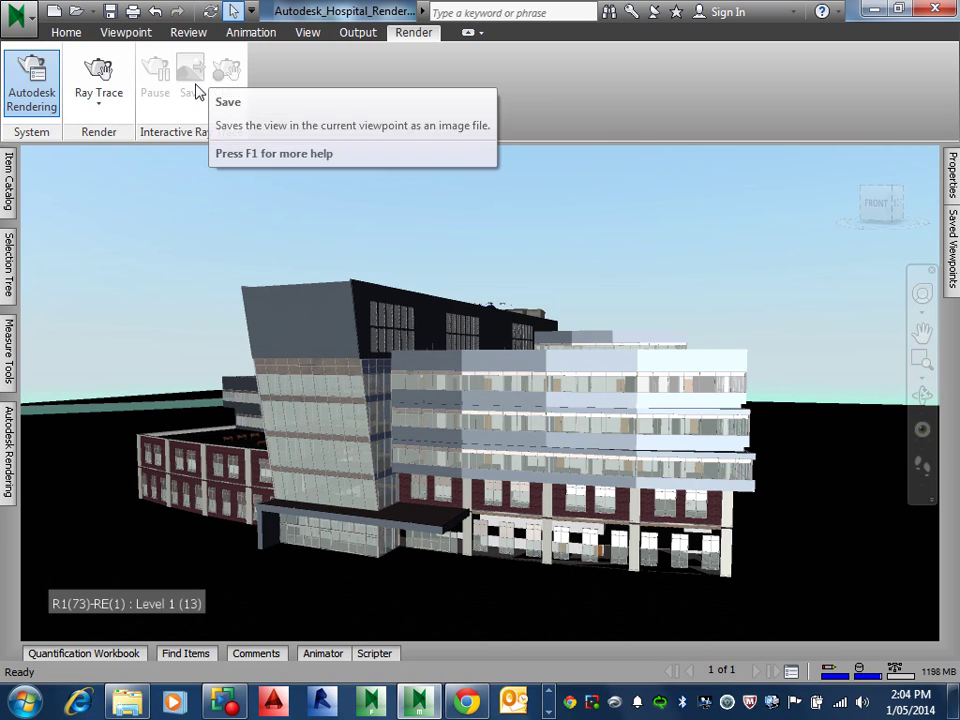
Choose Low Quality ray tracing and start rendering the hospital view
click(97, 108)
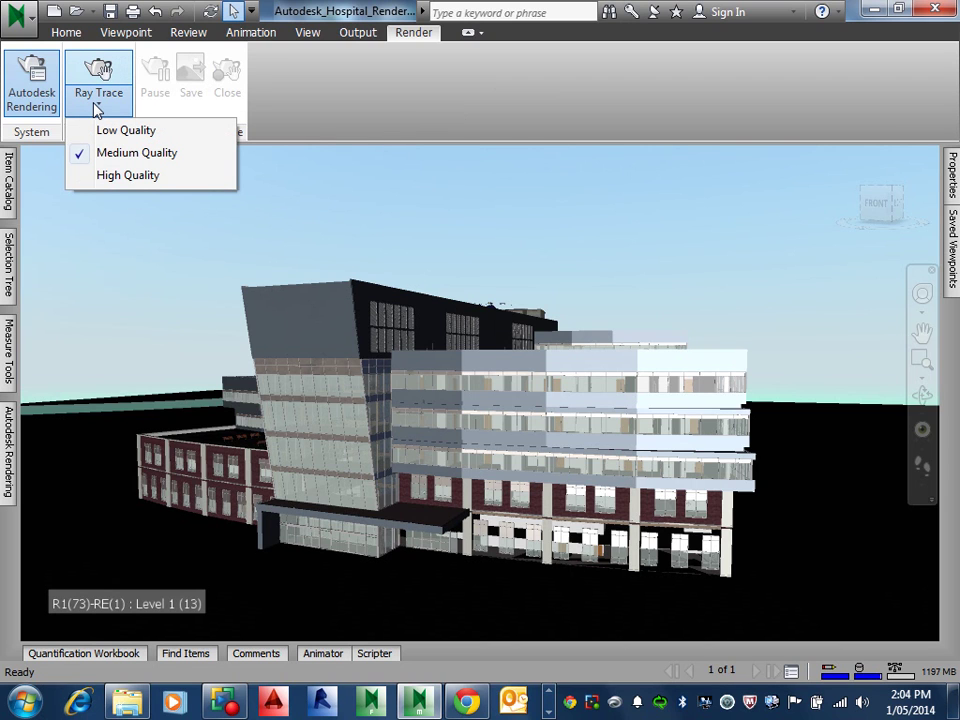
click(104, 134)
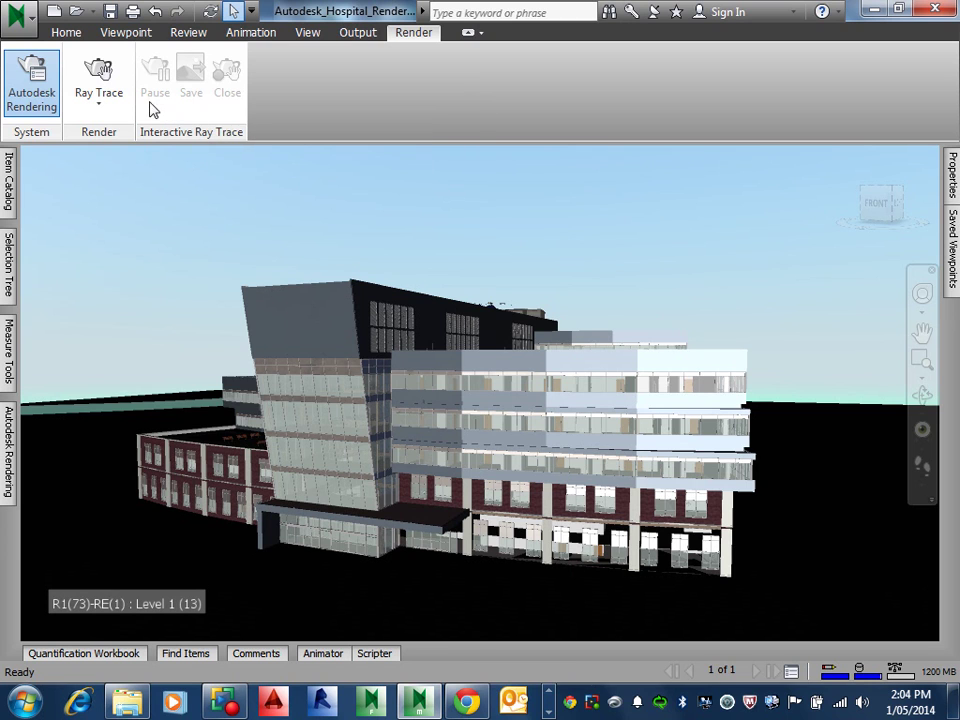
click(99, 104)
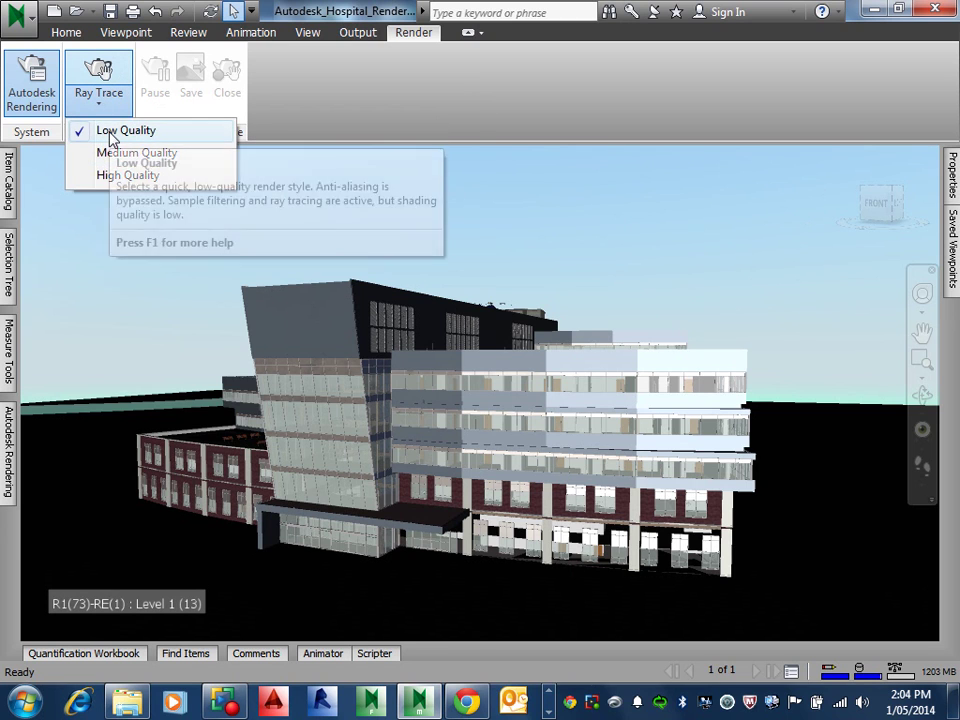
click(74, 56)
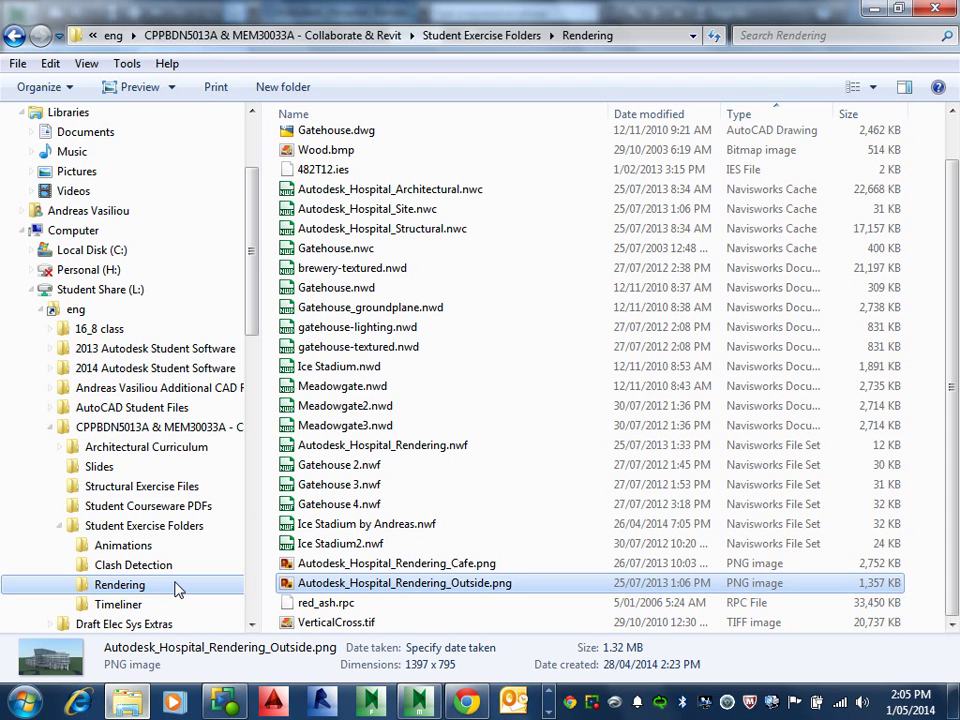
double_click(360, 592)
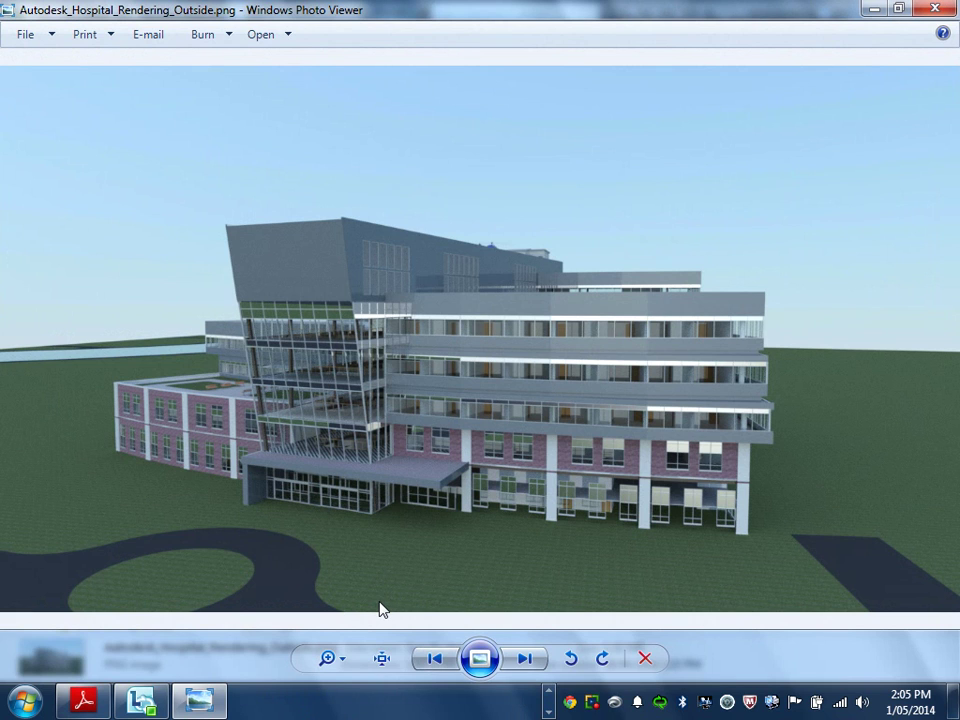
click(933, 12)
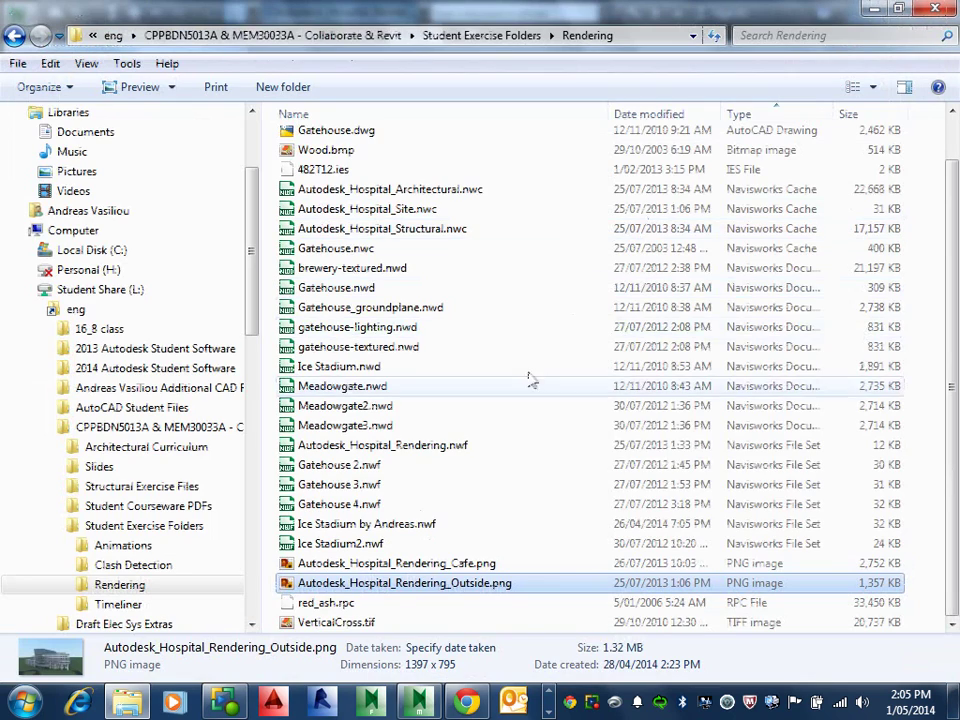
Back in Navisworks, ray-trace the hospital view until render progress reaches 100%
click(416, 703)
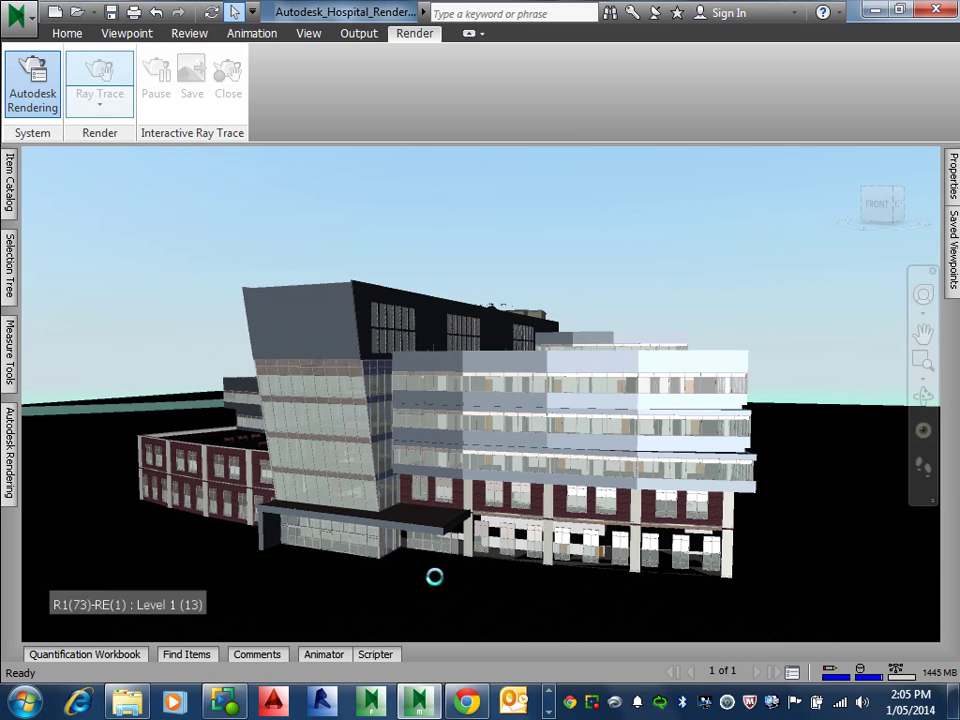
click(97, 70)
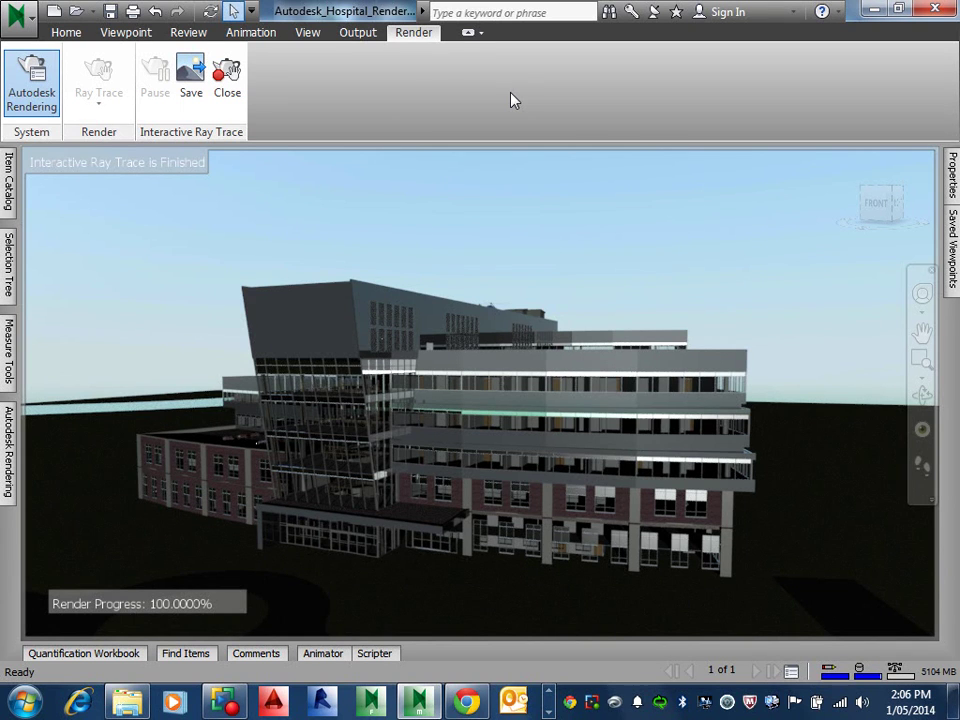
Save the finished render with '-Low Quality' appended, as Autodesk_Hospital_Rendering-Low Quality.png
click(188, 88)
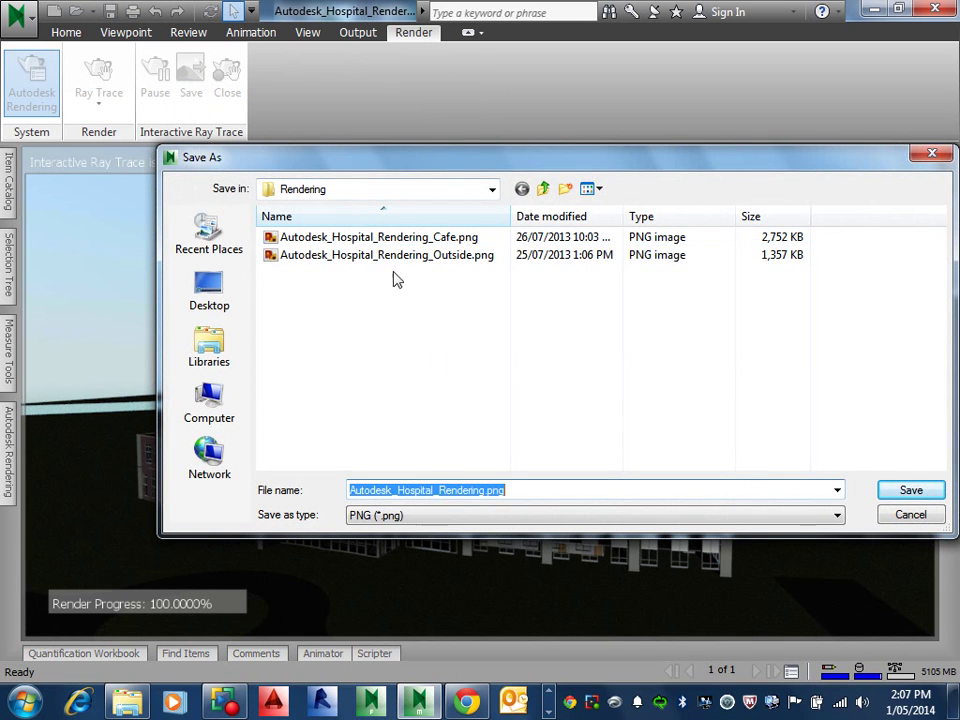
click(489, 494)
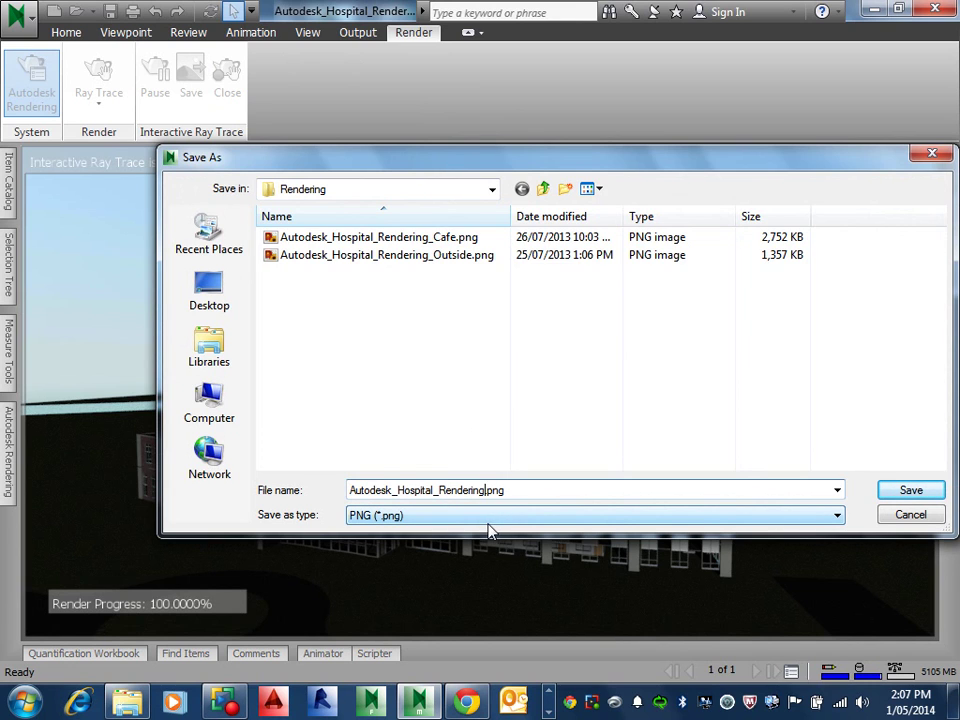
text(-Low Quality)
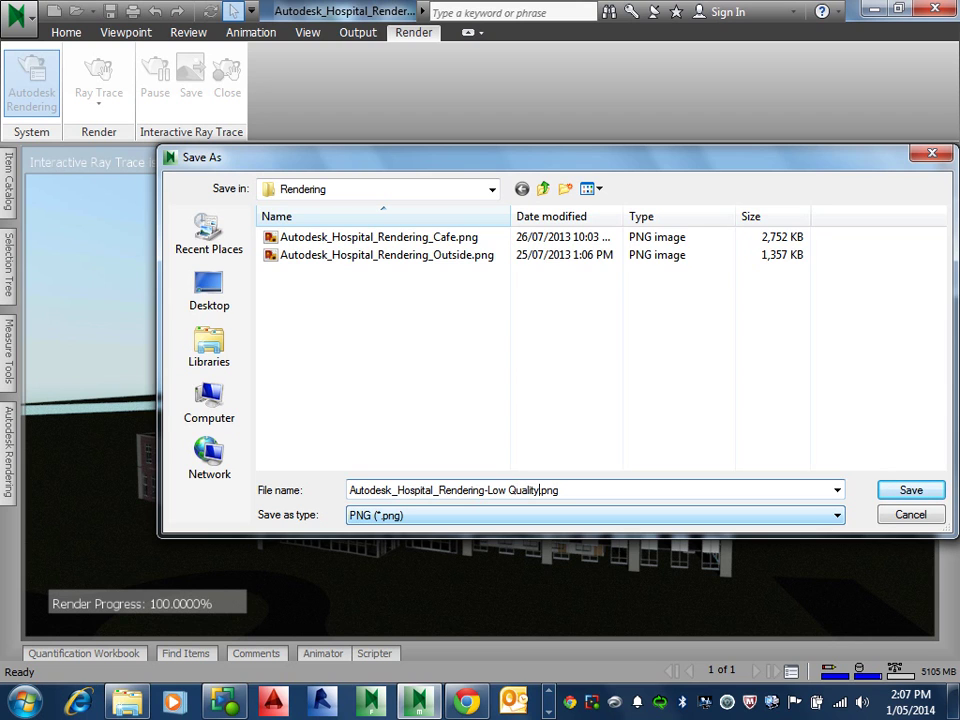
click(910, 490)
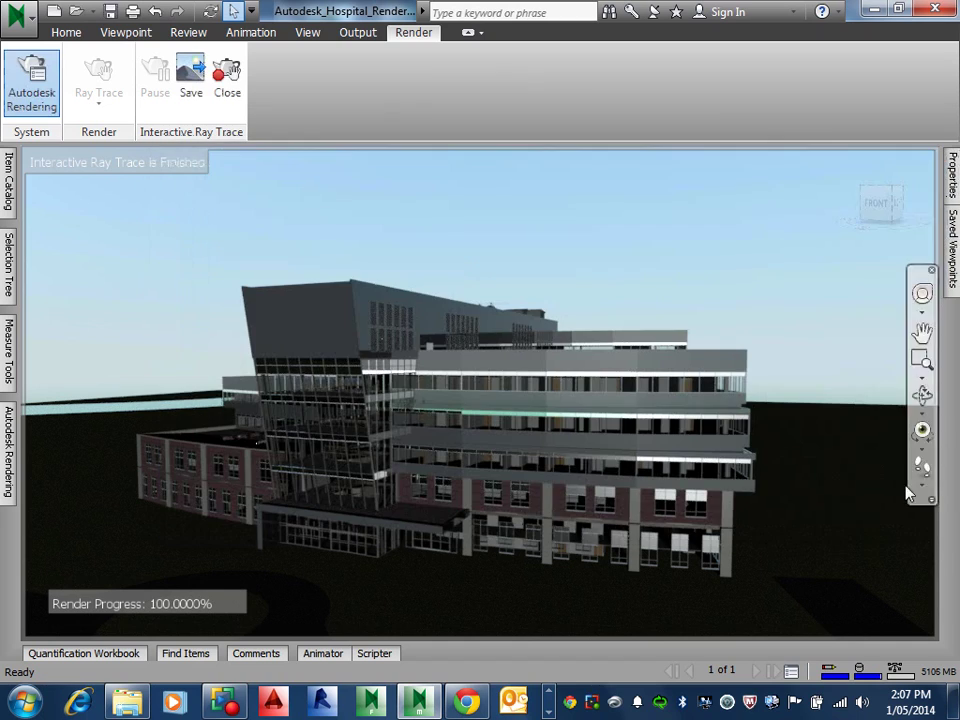
Open the new Low Quality PNG, then open Autodesk_Hospital_Rendering_Outside.png for comparison
click(140, 705)
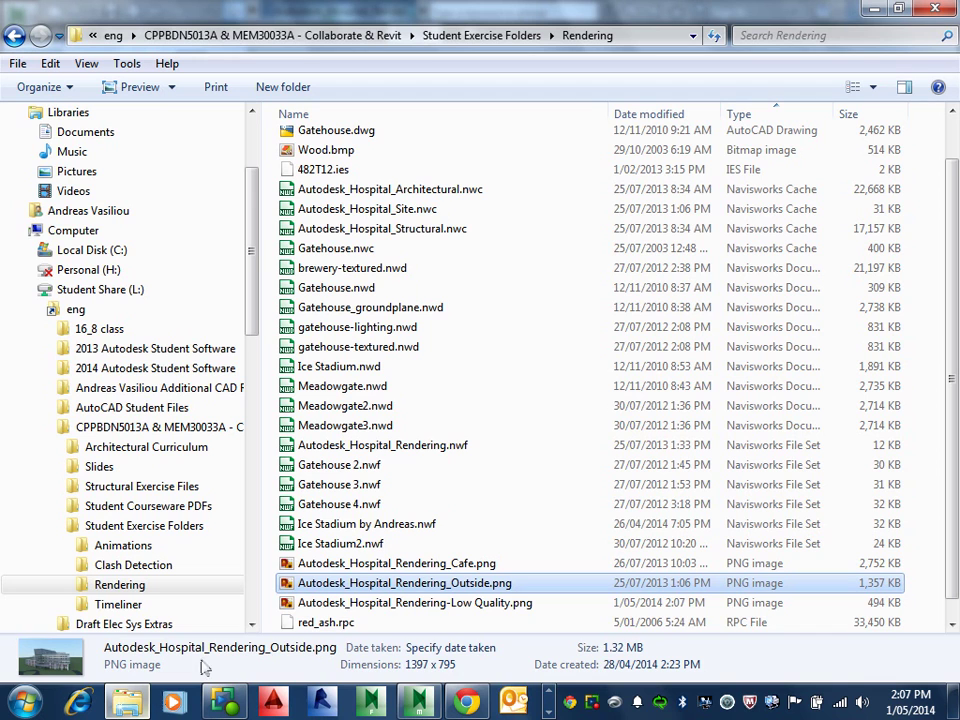
double_click(384, 604)
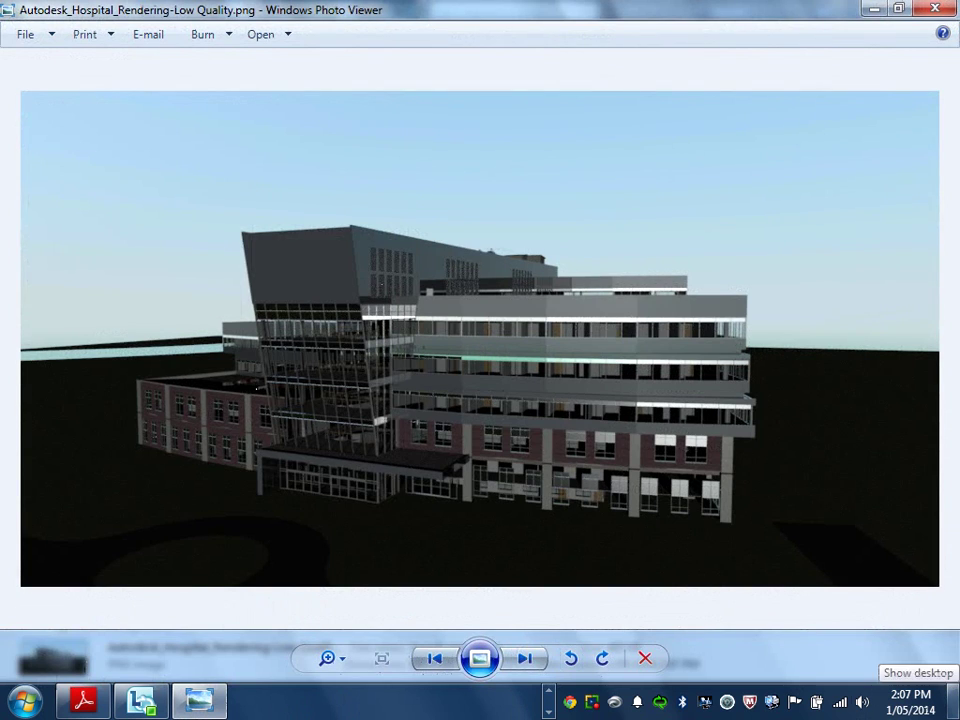
mouse_move(955, 700)
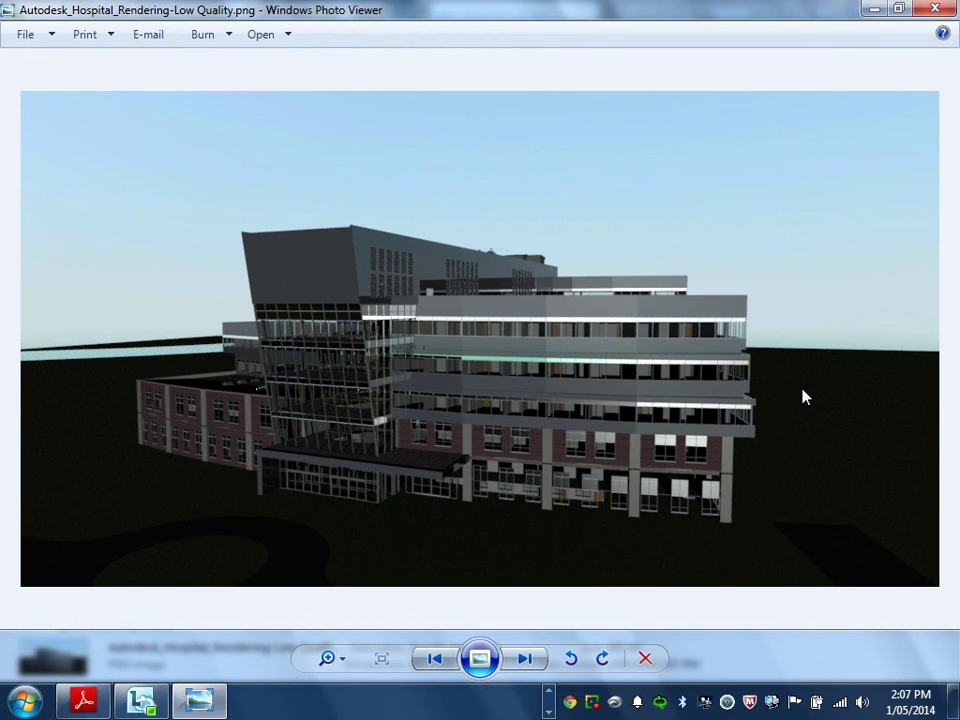
click(873, 9)
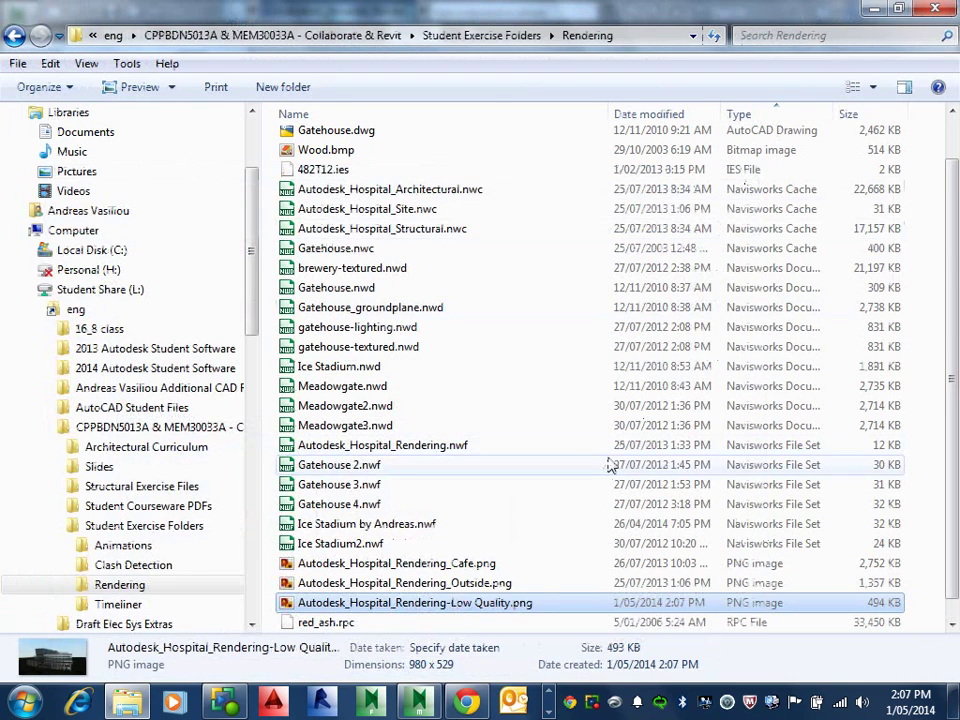
double_click(490, 585)
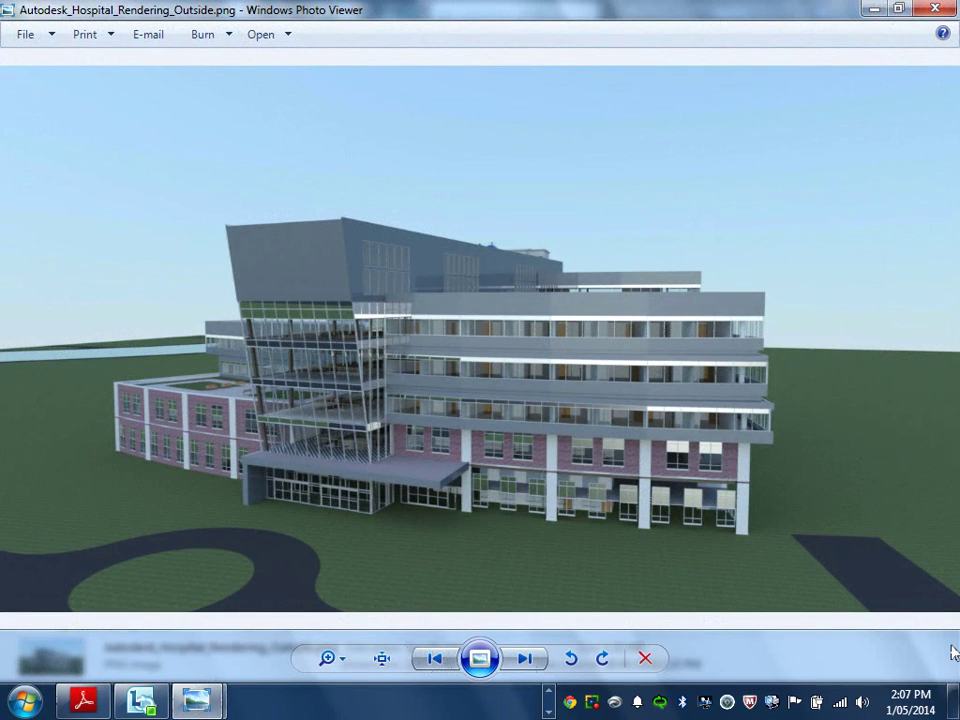